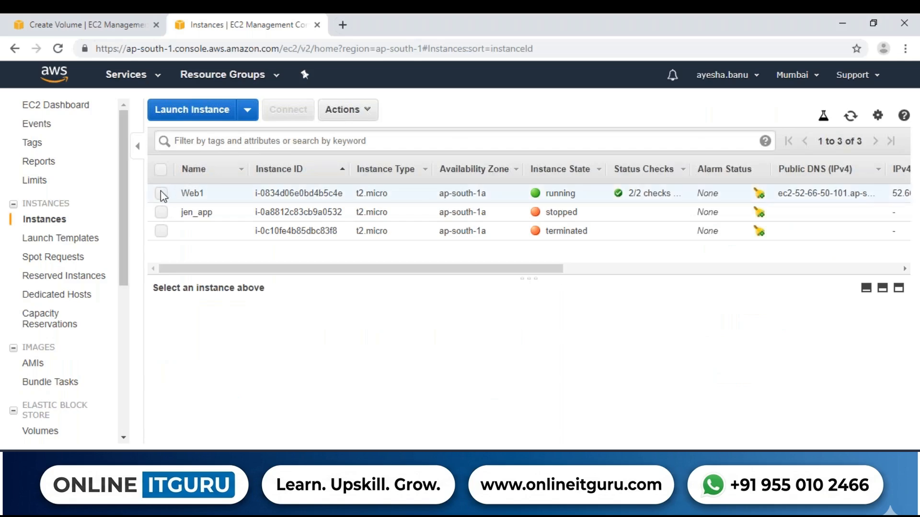
# - Select the Web1 instance and check its availability zone in the instance details
pyautogui.click(162, 193)
pyautogui.moveTo(907, 317)
pyautogui.mouseDown()
pyautogui.moveTo(907, 393)
pyautogui.moveTo(897, 331)
pyautogui.mouseUp()
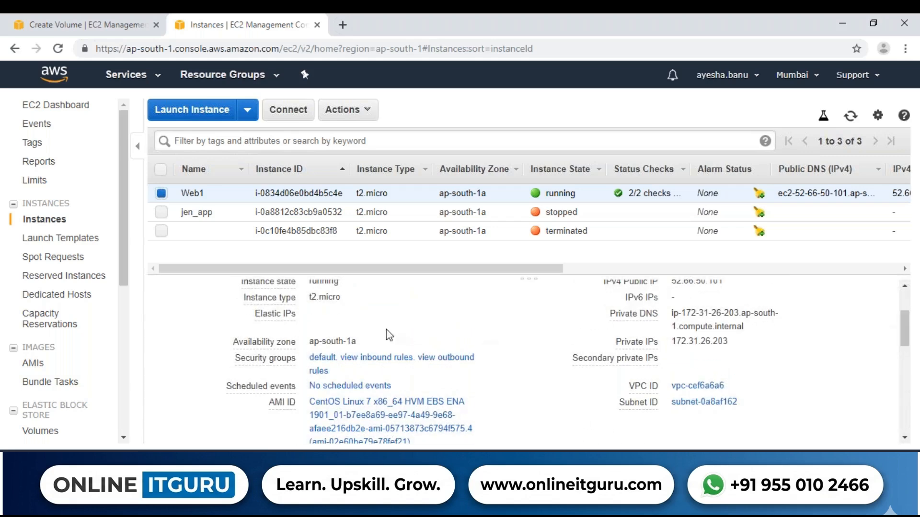
pyautogui.moveTo(358, 341); pyautogui.dragTo(304, 345)
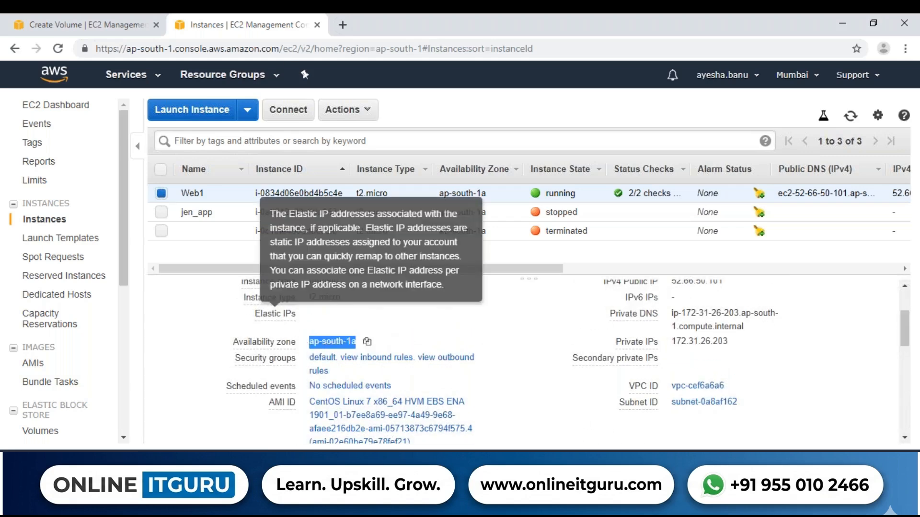
pyautogui.click(115, 22)
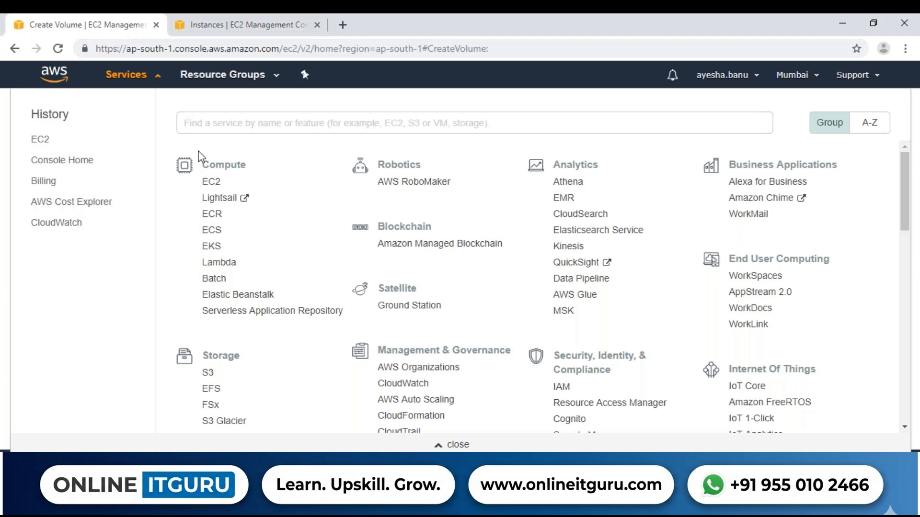
pyautogui.click(239, 25)
pyautogui.click(105, 19)
pyautogui.click(222, 29)
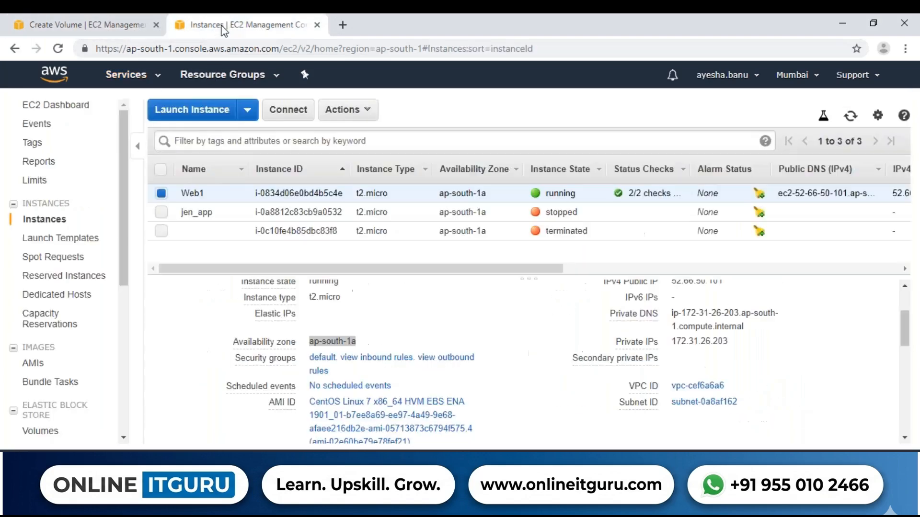
pyautogui.click(30, 431)
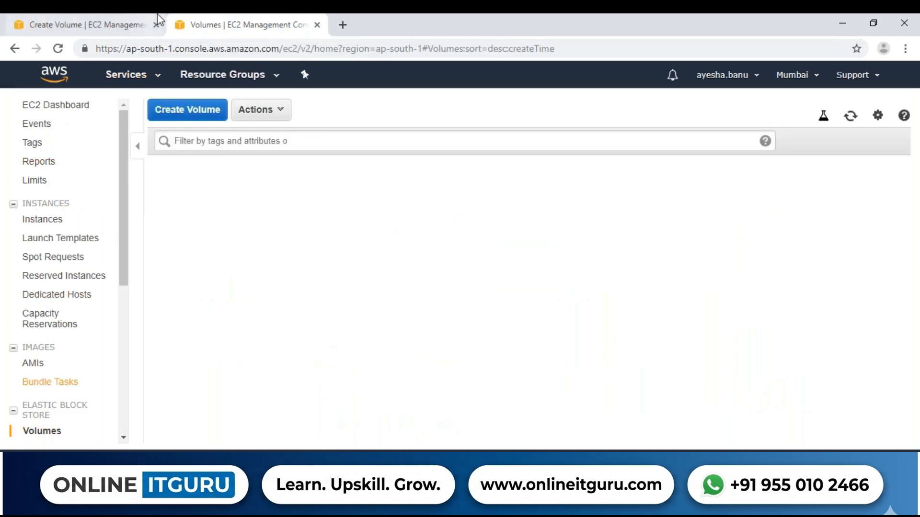
# - Return to the EC2 service in the other browser tab and open its Elastic Block Store volumes list
pyautogui.click(118, 24)
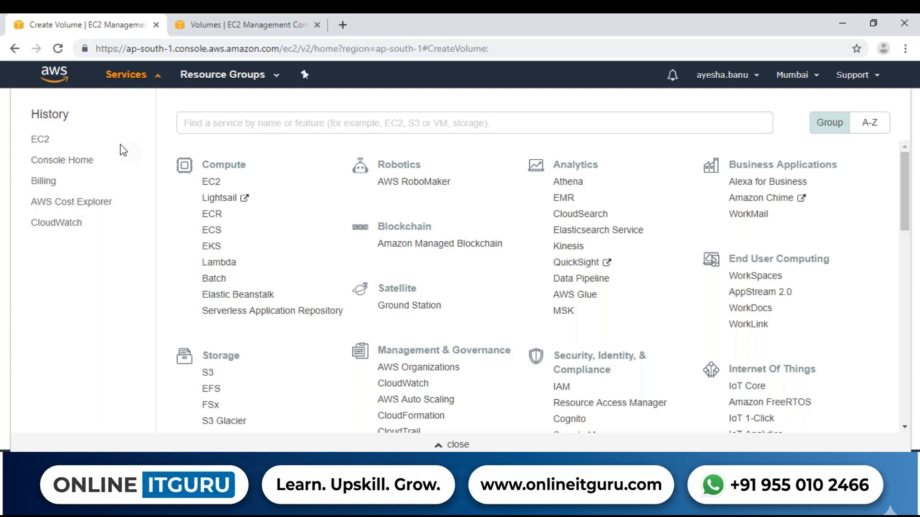
pyautogui.click(11, 54)
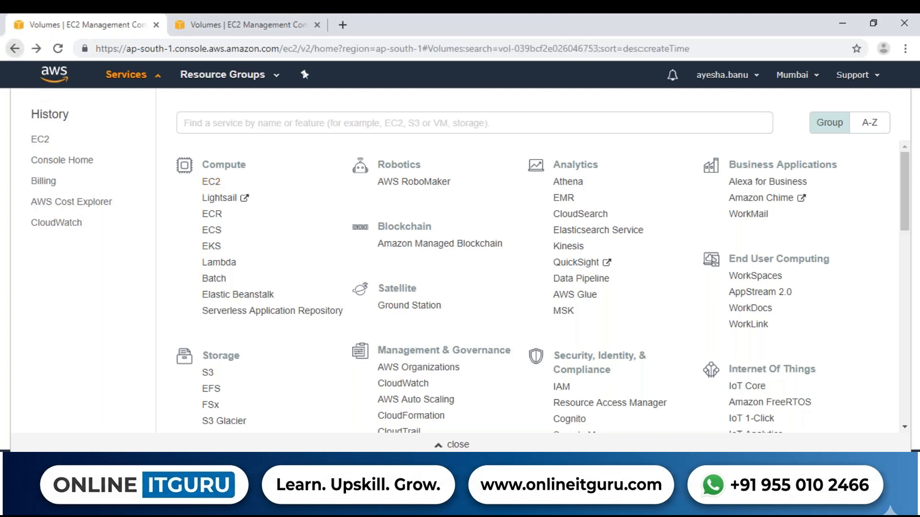
pyautogui.click(214, 185)
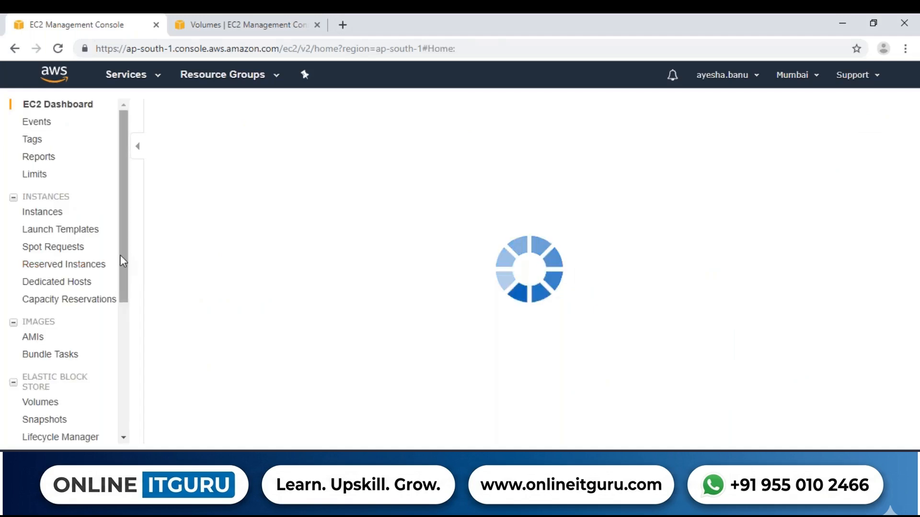
pyautogui.moveTo(119, 255); pyautogui.dragTo(122, 397)
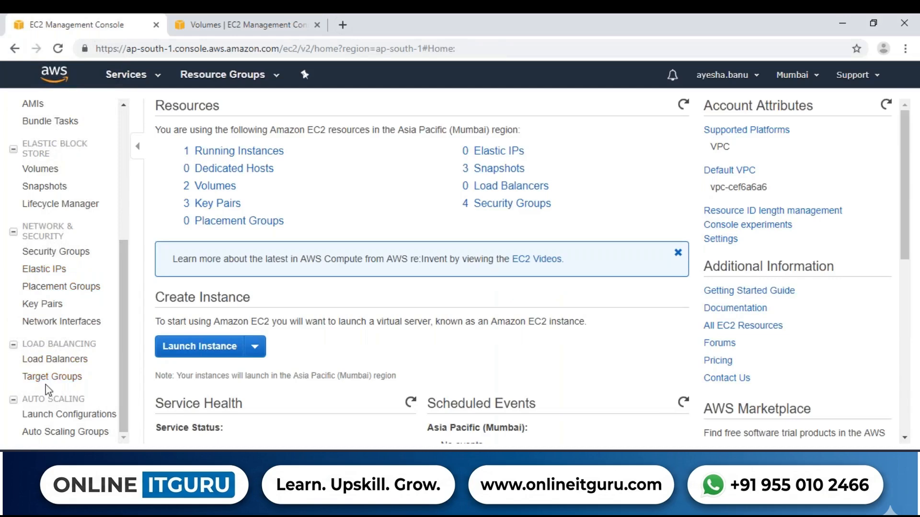
pyautogui.click(44, 169)
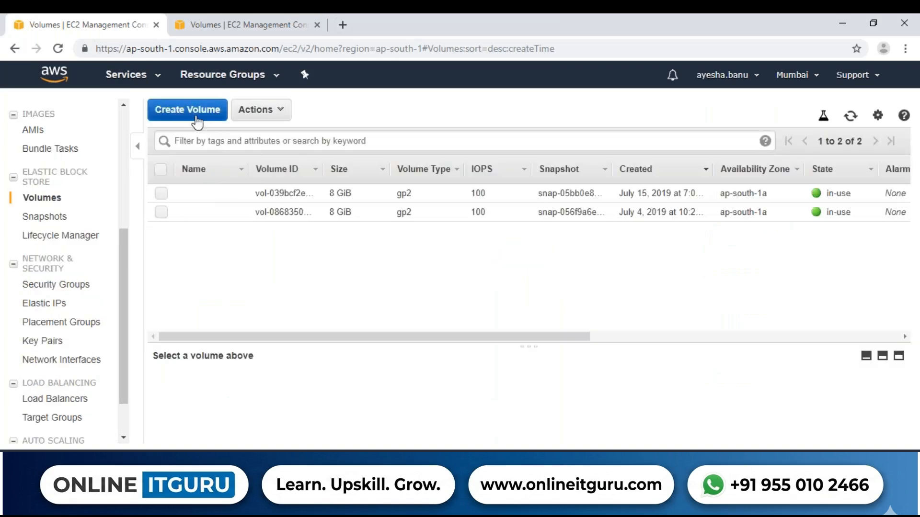
# - Start a new volume with the Magnetic (standard) volume type and a size of 5 GiB
pyautogui.click(196, 111)
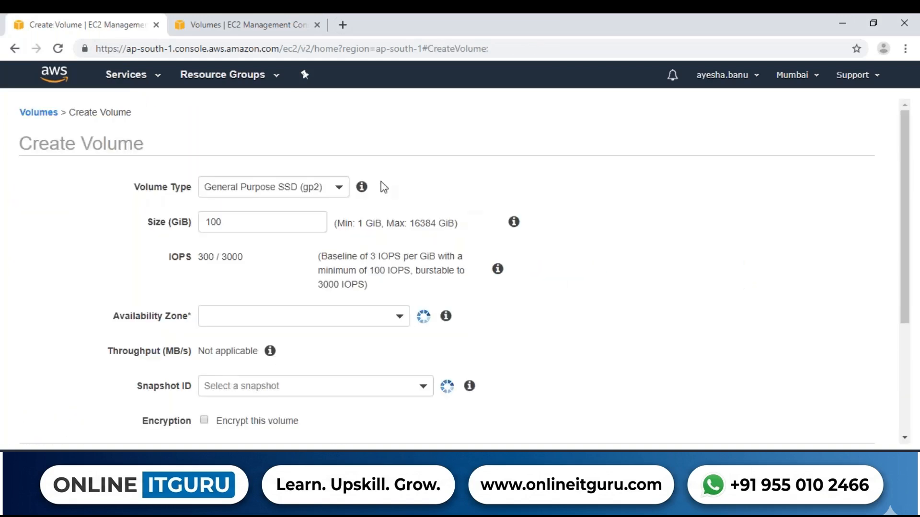
pyautogui.click(287, 192)
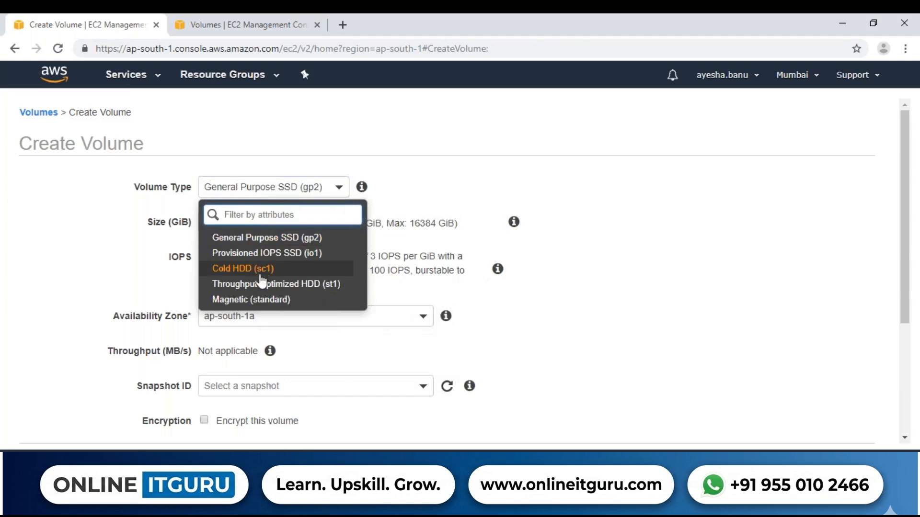
pyautogui.click(253, 299)
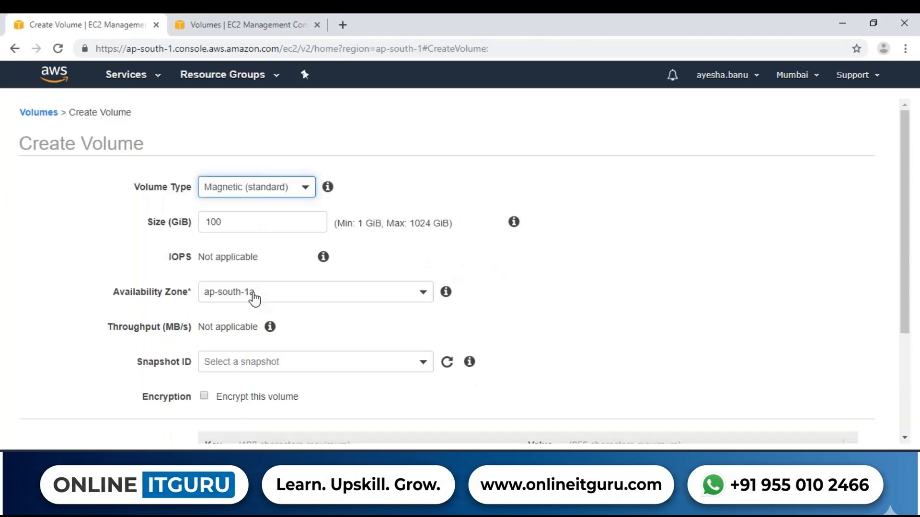
pyautogui.doubleClick(242, 222)
pyautogui.write('0')
pyautogui.press('BackSpace')
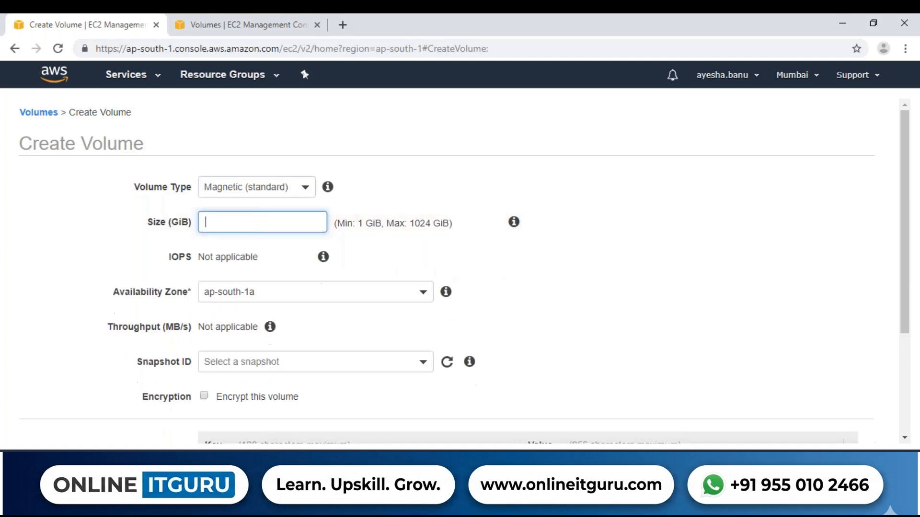
pyautogui.write('5')
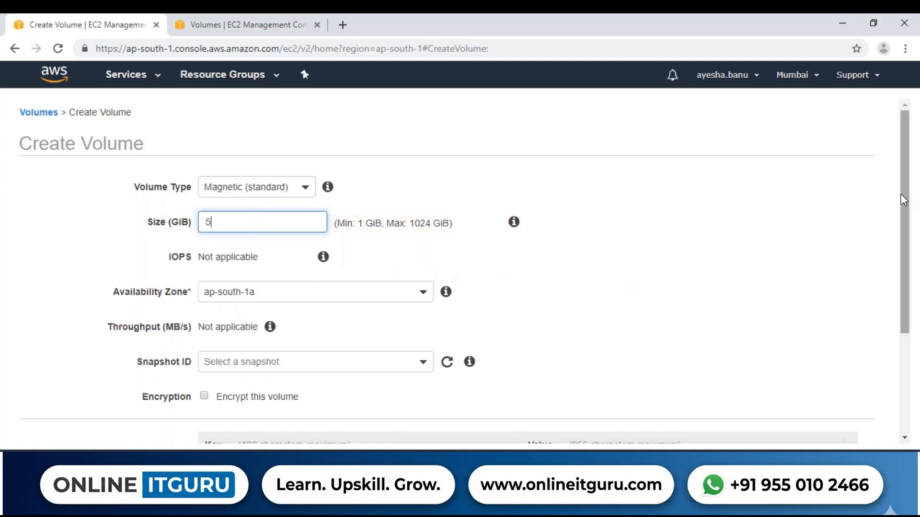
# - Review the availability zone, the snapshot choices and the Snapshot ID explanation for the new volume without selecting a snapshot
pyautogui.moveTo(901, 194); pyautogui.dragTo(905, 261)
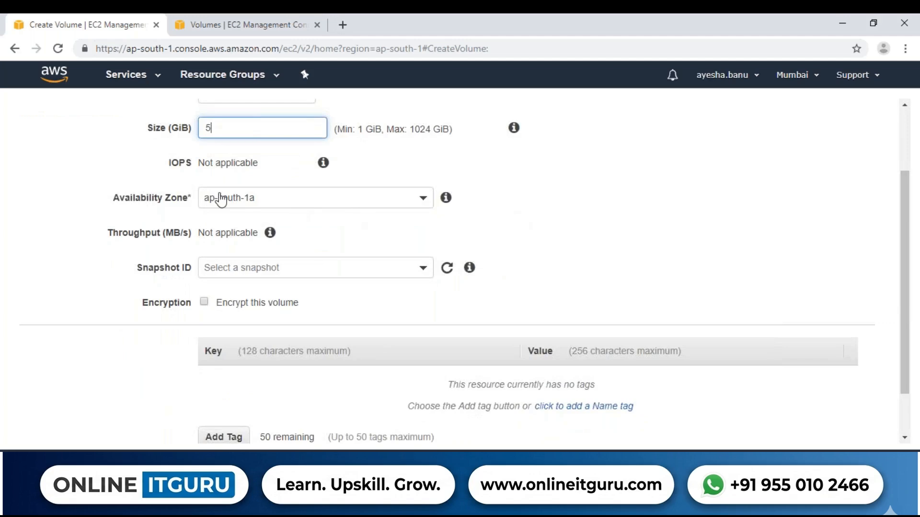
pyautogui.click(425, 273)
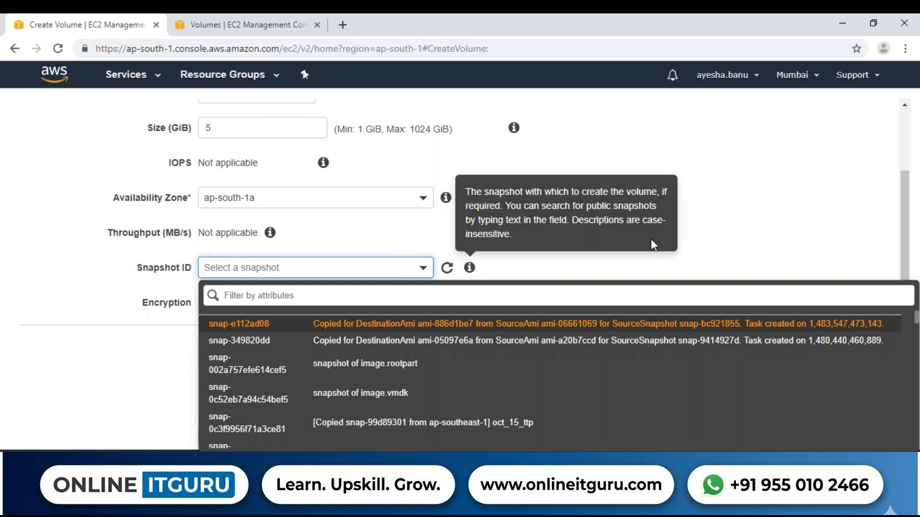
pyautogui.click(738, 257)
pyautogui.moveTo(470, 268)
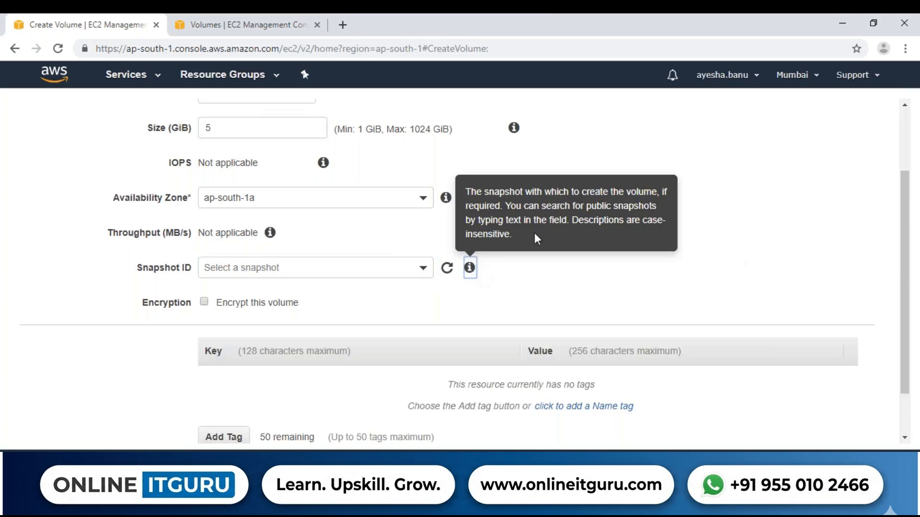
pyautogui.moveTo(535, 234); pyautogui.dragTo(794, 237)
pyautogui.click(796, 239)
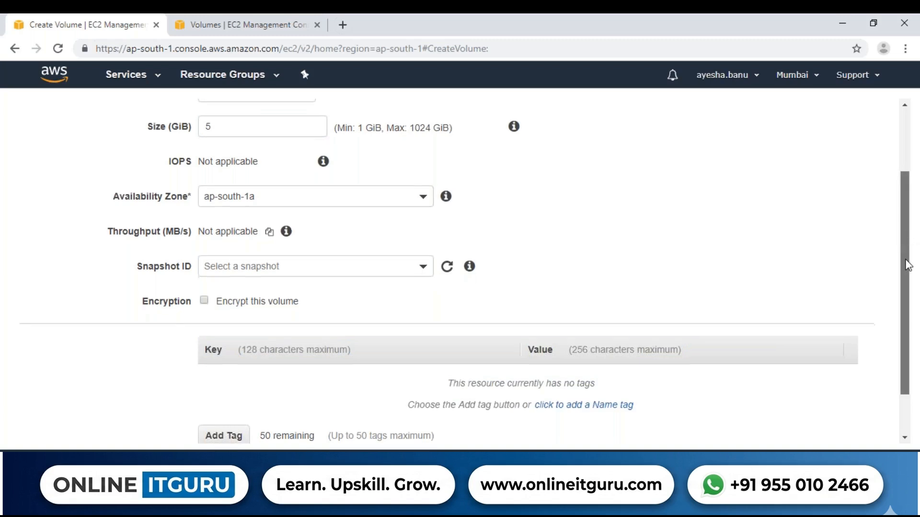
# - Temporarily enable encryption to view the master key choices, and leave the new volume unencrypted
pyautogui.moveTo(907, 244); pyautogui.dragTo(906, 282)
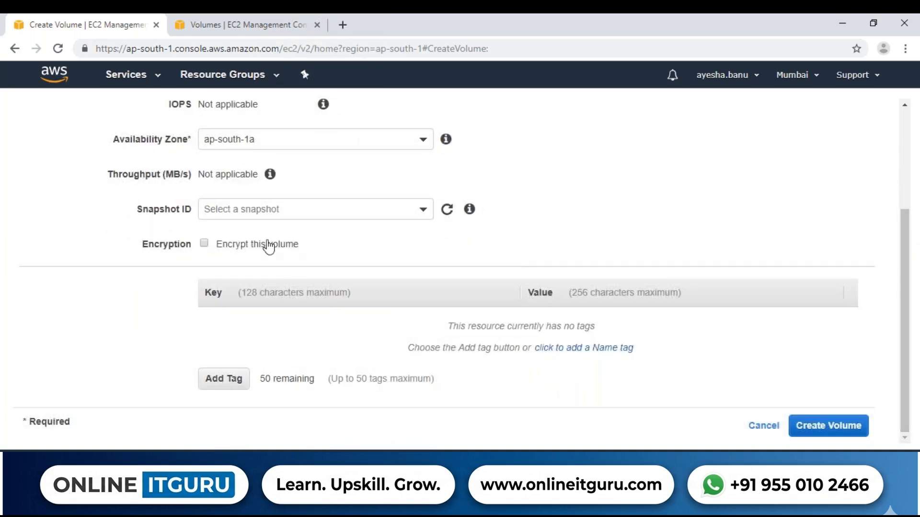
pyautogui.click(205, 244)
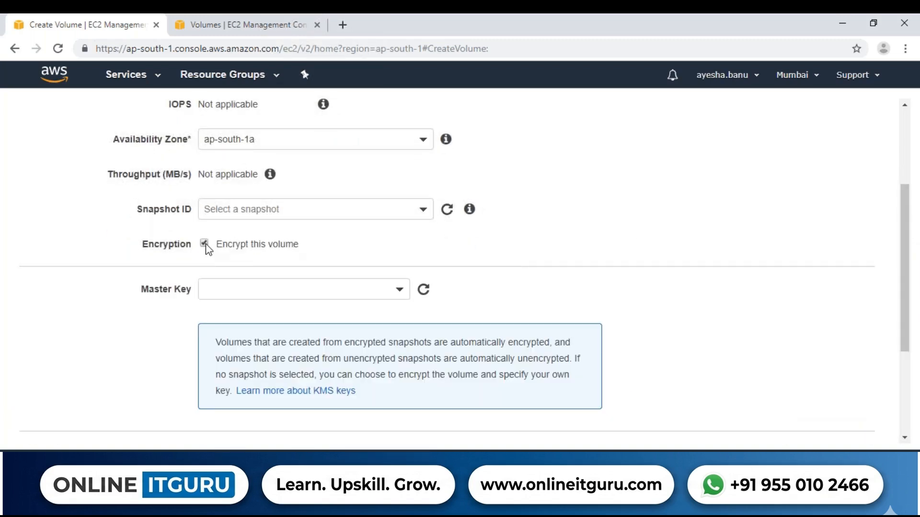
pyautogui.click(399, 291)
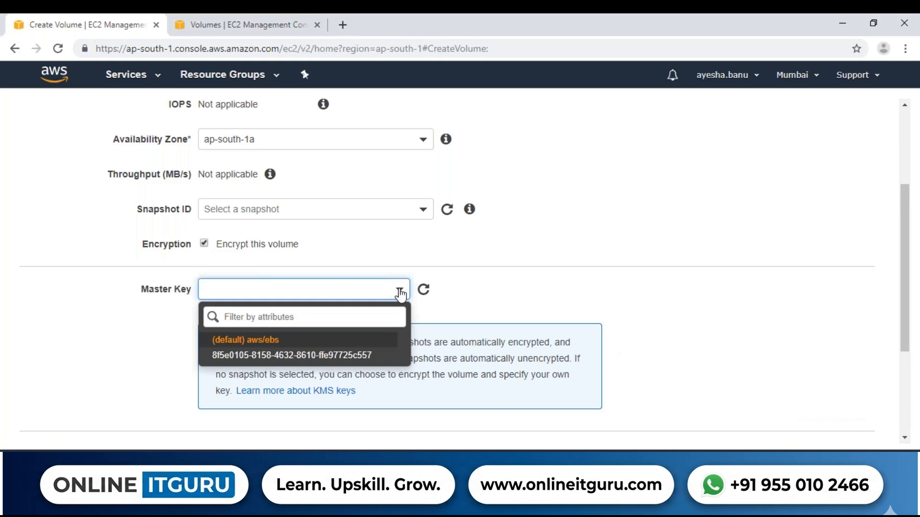
pyautogui.click(389, 237)
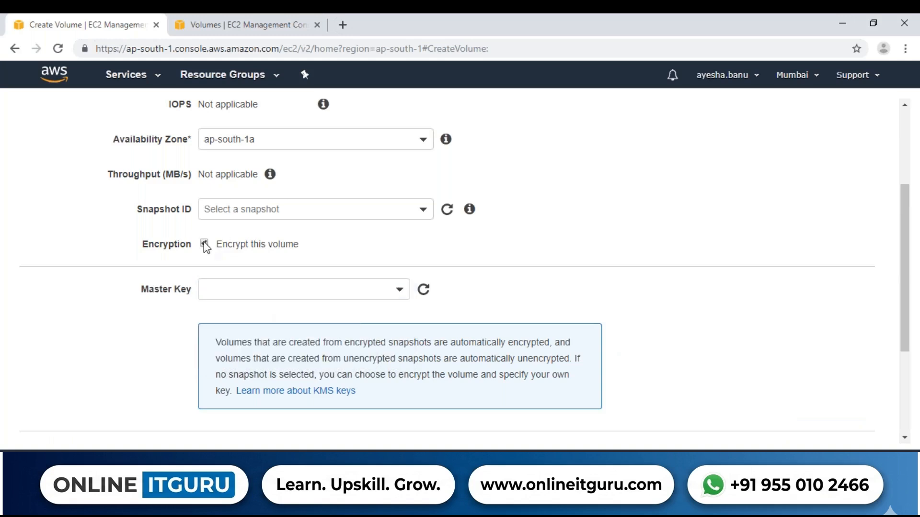
pyautogui.click(204, 245)
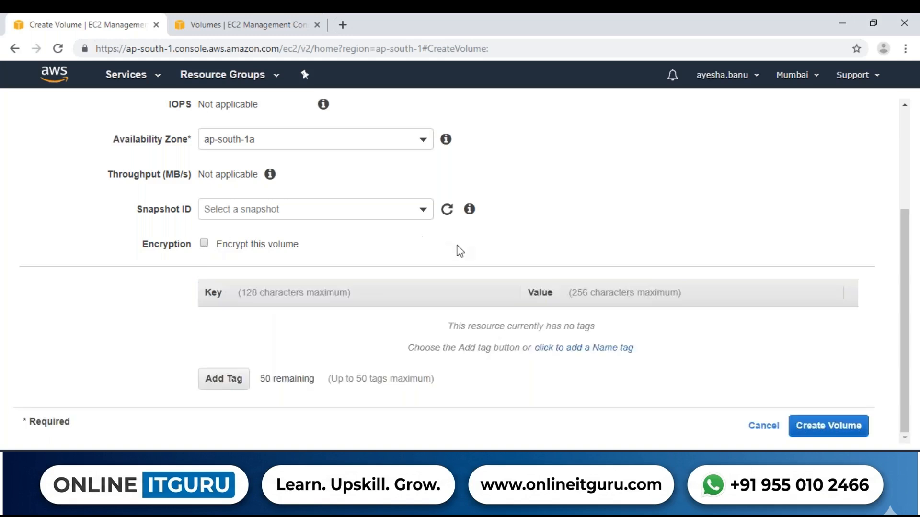
# - Add a tag with key Name and value Extended_volume, and create the volume
pyautogui.click(219, 381)
pyautogui.write('Name')
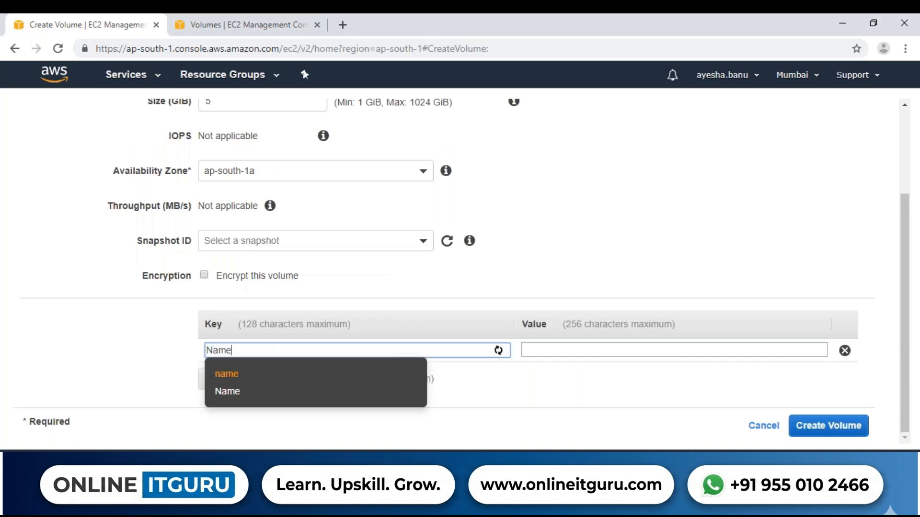
pyautogui.press('Tab')
pyautogui.write('Exte')
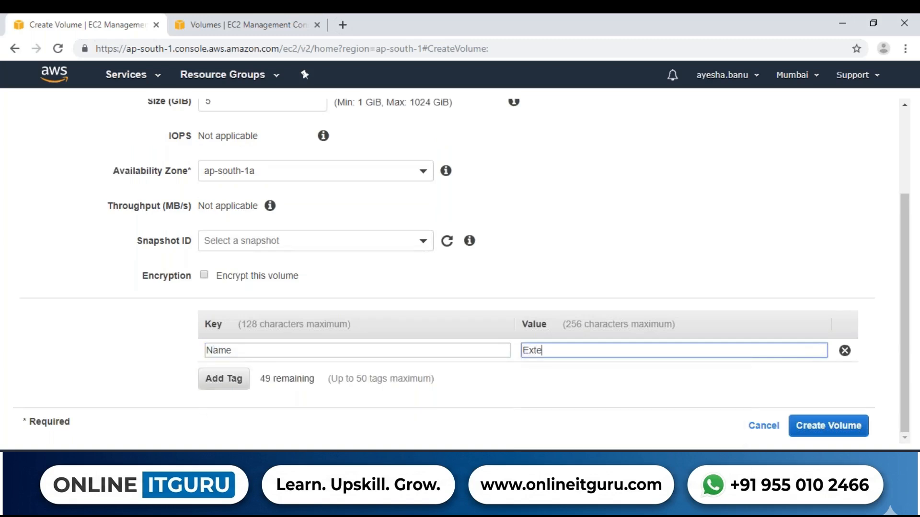
pyautogui.write('nded_volume')
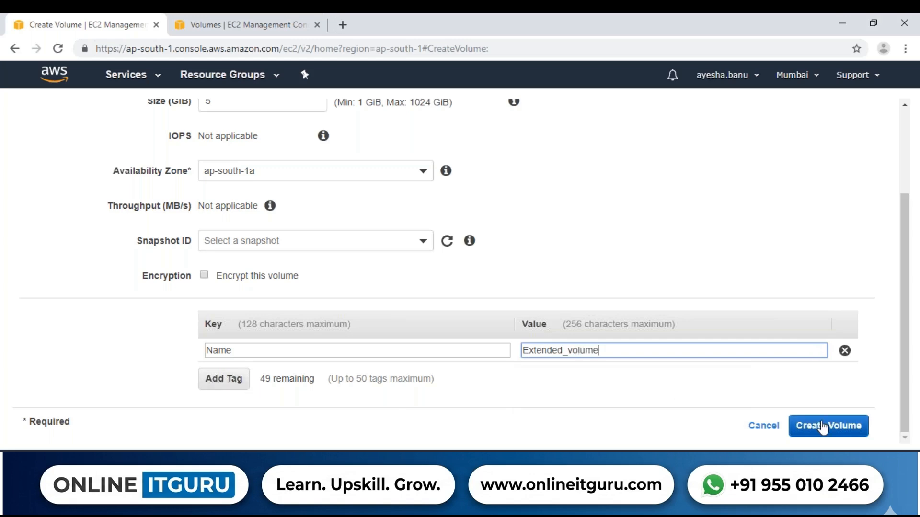
pyautogui.click(823, 427)
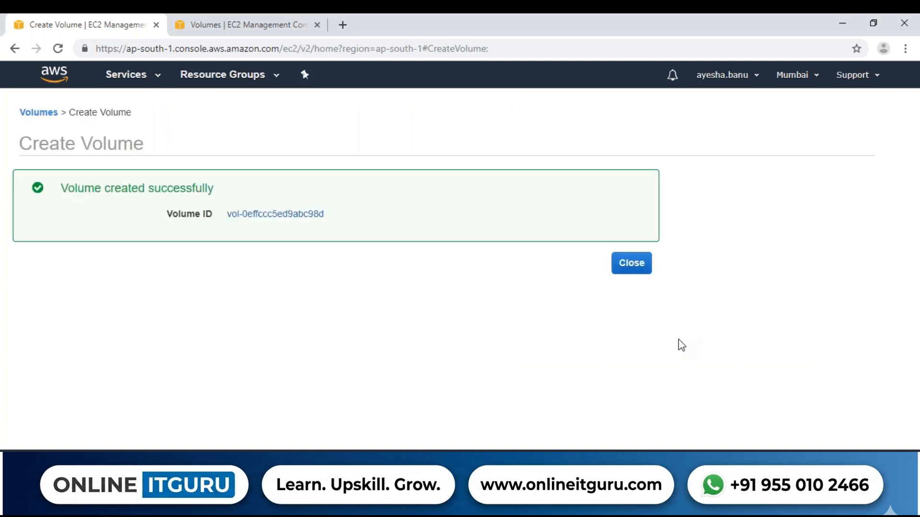
# - Open the newly created volume's entry and refresh the list to check its details
pyautogui.click(273, 215)
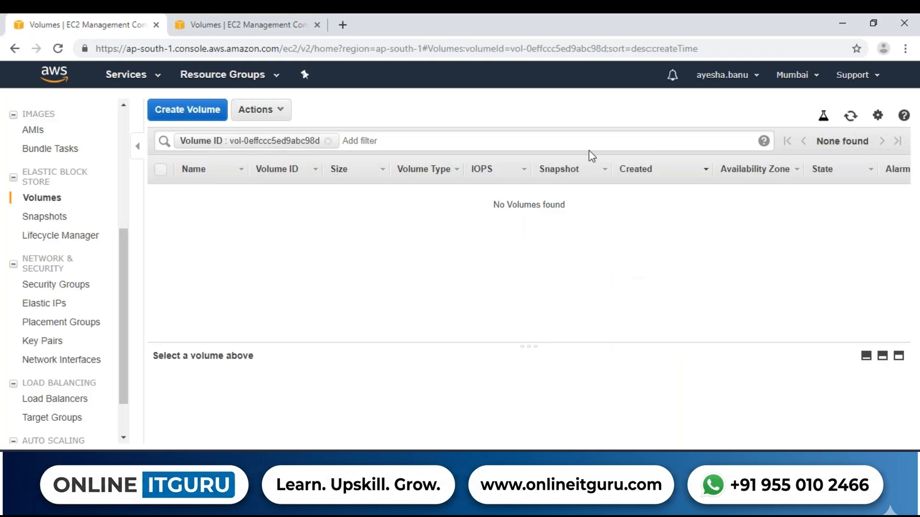
pyautogui.click(850, 116)
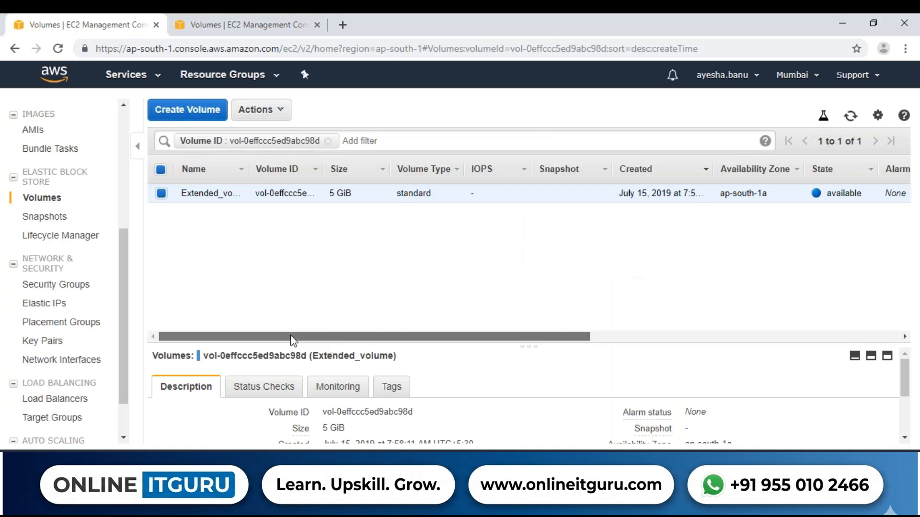
pyautogui.moveTo(292, 338); pyautogui.dragTo(183, 353)
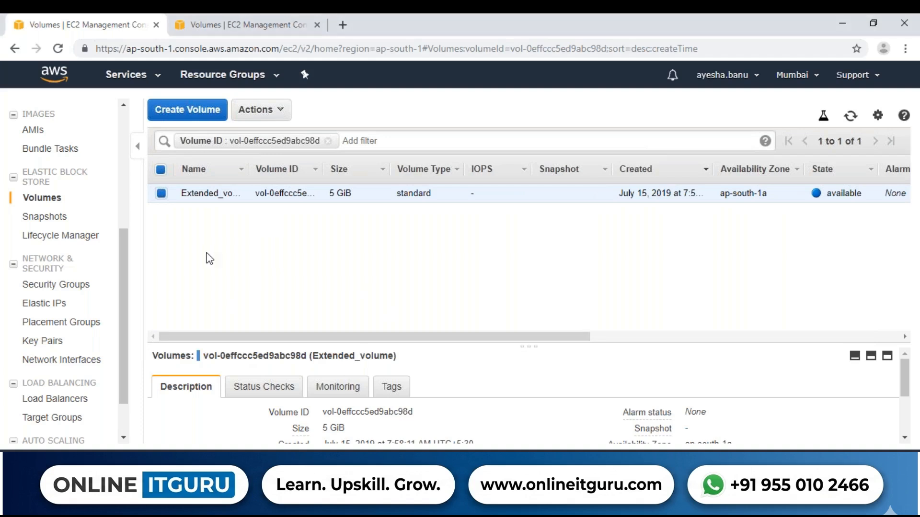
# - Open the instances list in the other browser tab, select Web1 and copy its IPv4 public IP
pyautogui.click(246, 25)
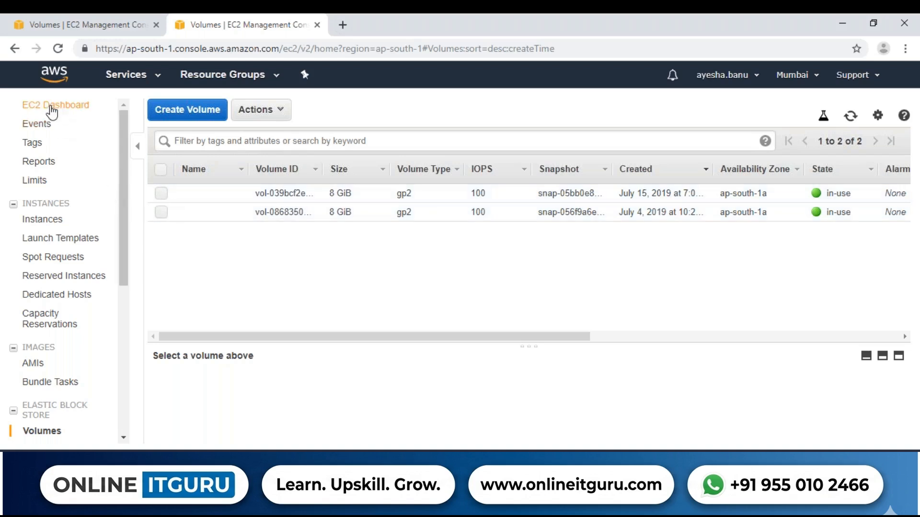
pyautogui.click(44, 221)
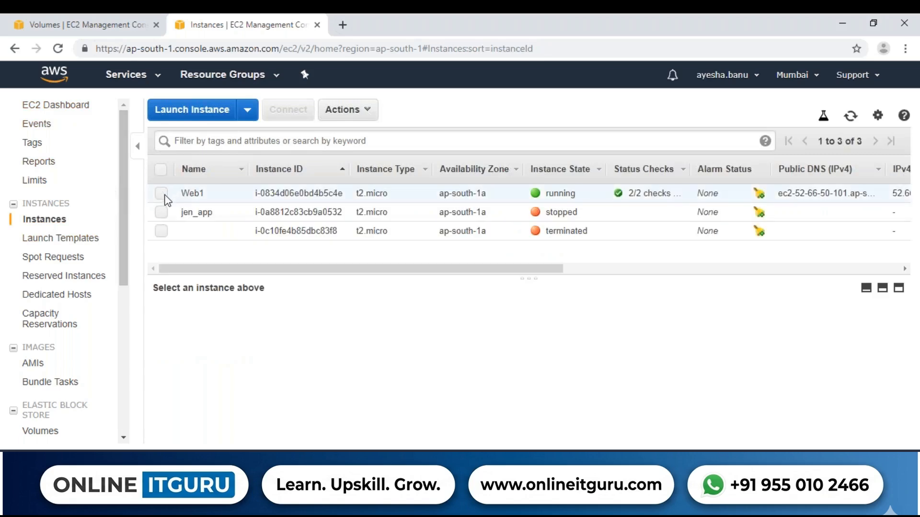
pyautogui.click(163, 194)
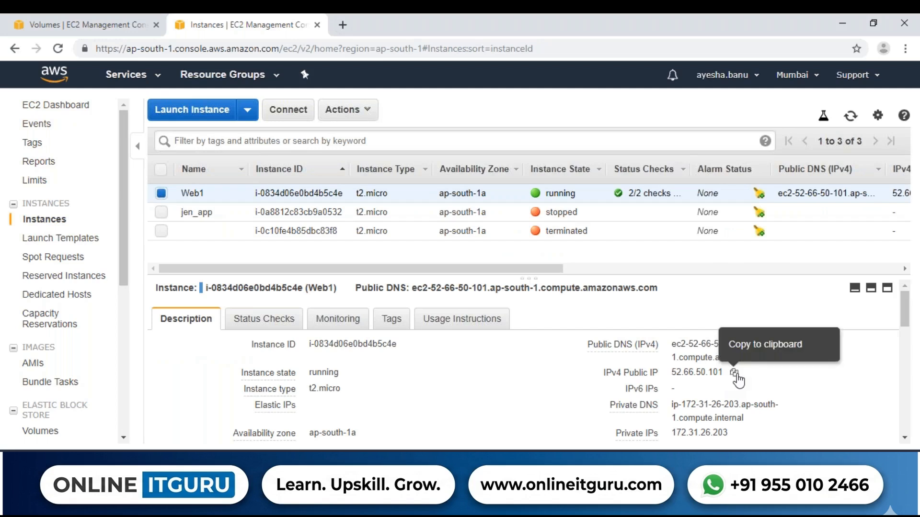
pyautogui.click(736, 374)
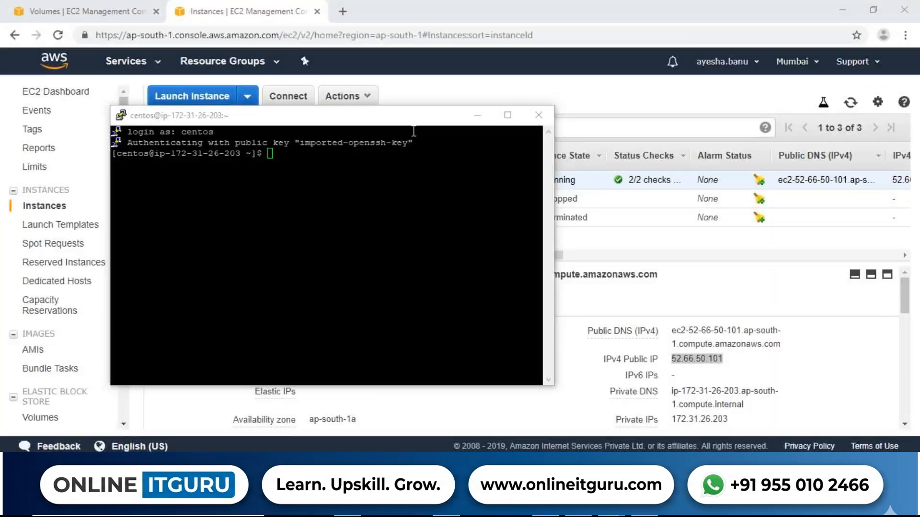
# - Switch to the root account with sudo su - and list Web1's block devices with lsblk
pyautogui.moveTo(402, 126); pyautogui.dragTo(441, 113)
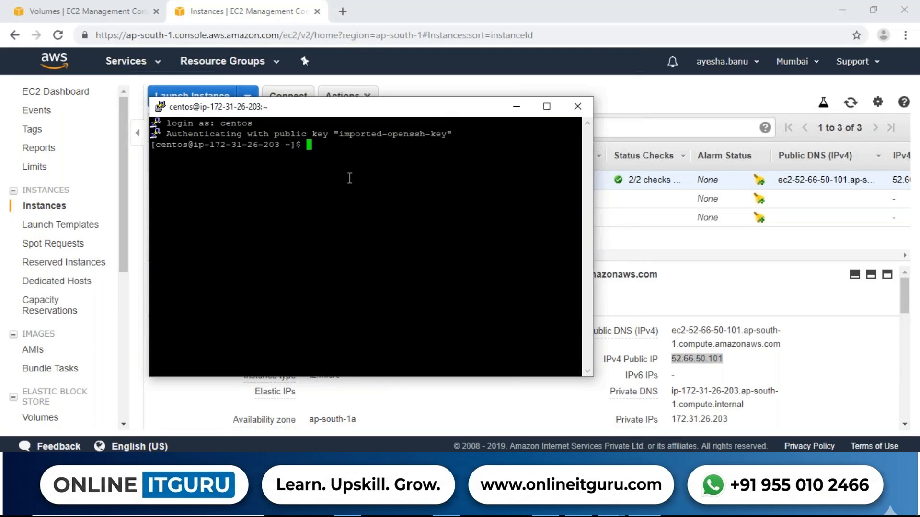
pyautogui.write('sudo su -')
pyautogui.press('Return')
pyautogui.write('lsblk')
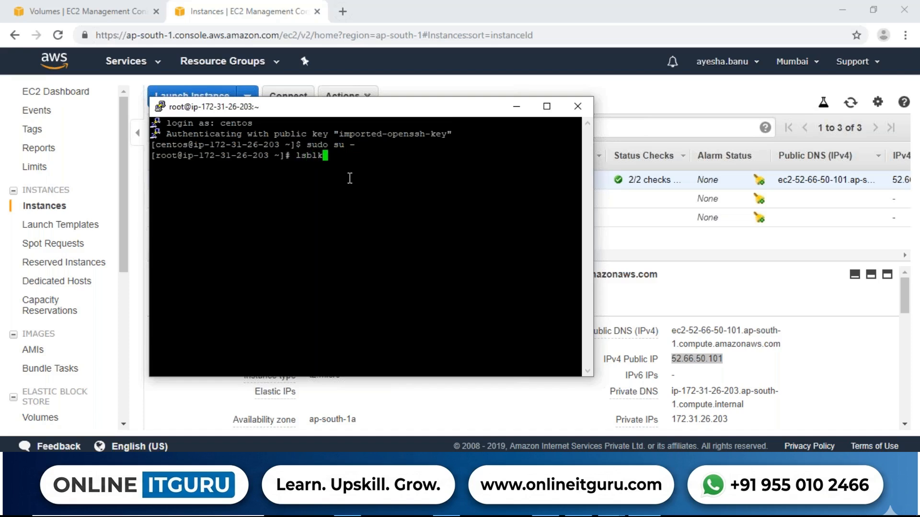
pyautogui.press('Return')
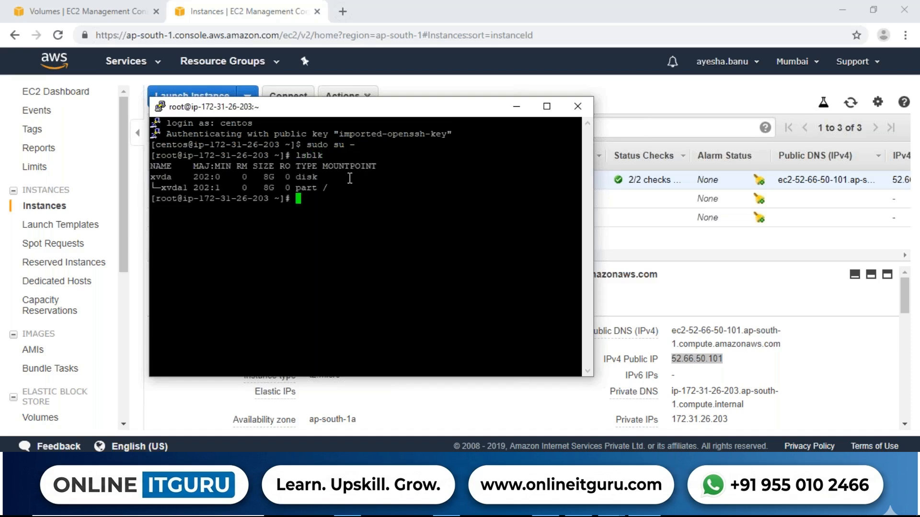
pyautogui.moveTo(628, 168); pyautogui.dragTo(637, 170)
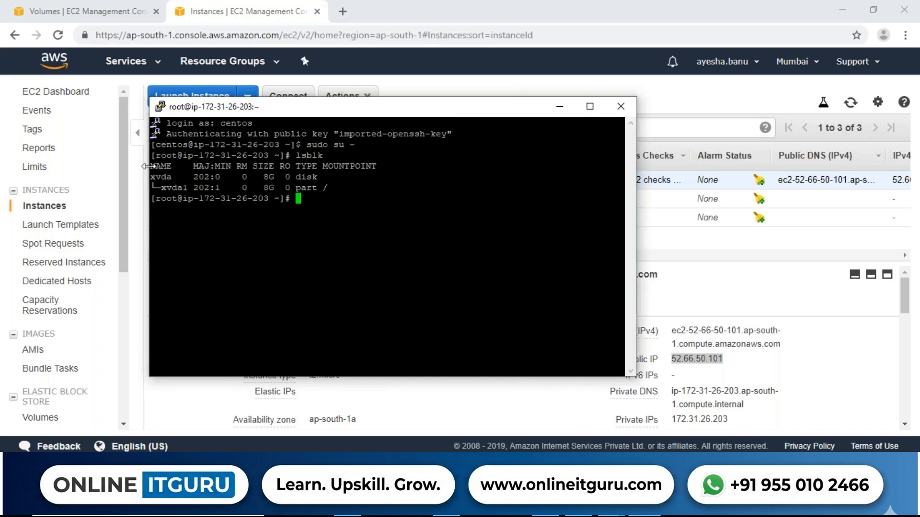
pyautogui.moveTo(151, 166); pyautogui.dragTo(372, 183)
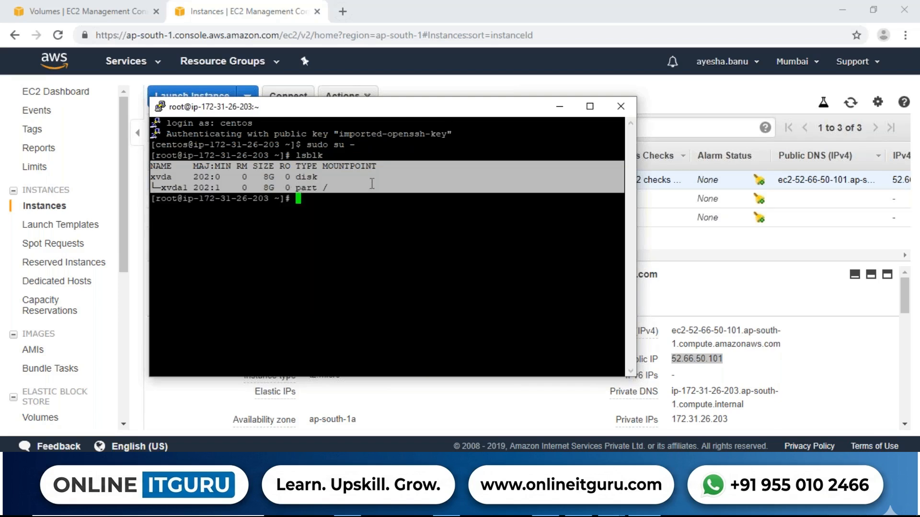
pyautogui.click(305, 208)
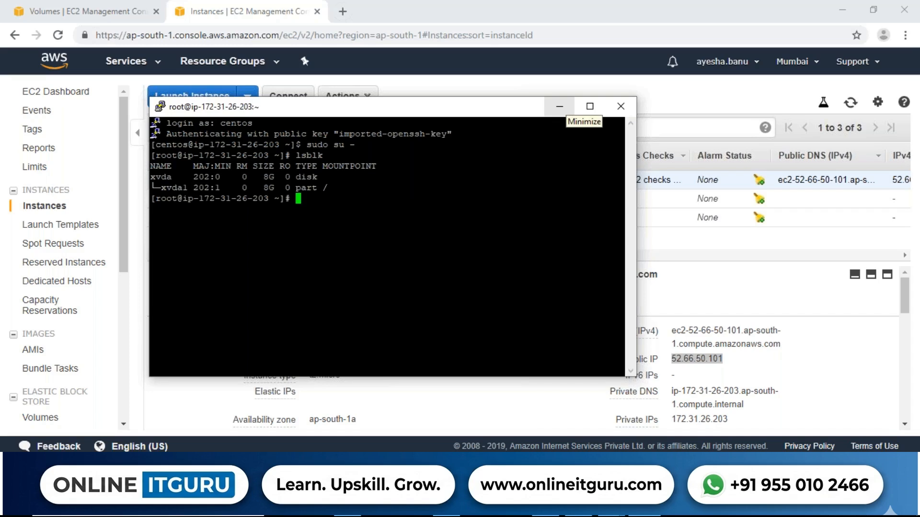
# - Minimize the terminal and attach the Extended_volume volume to the running Web1 instance as device /dev/sdf
pyautogui.click(559, 107)
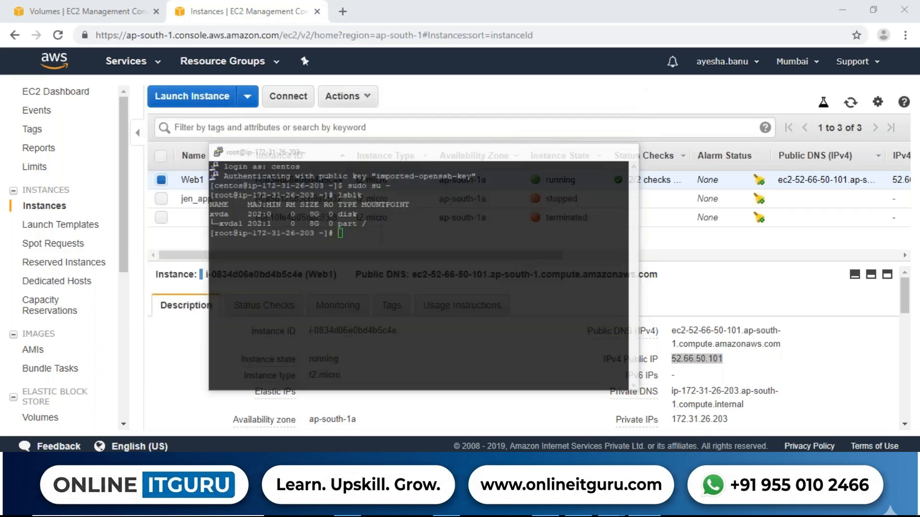
pyautogui.click(41, 417)
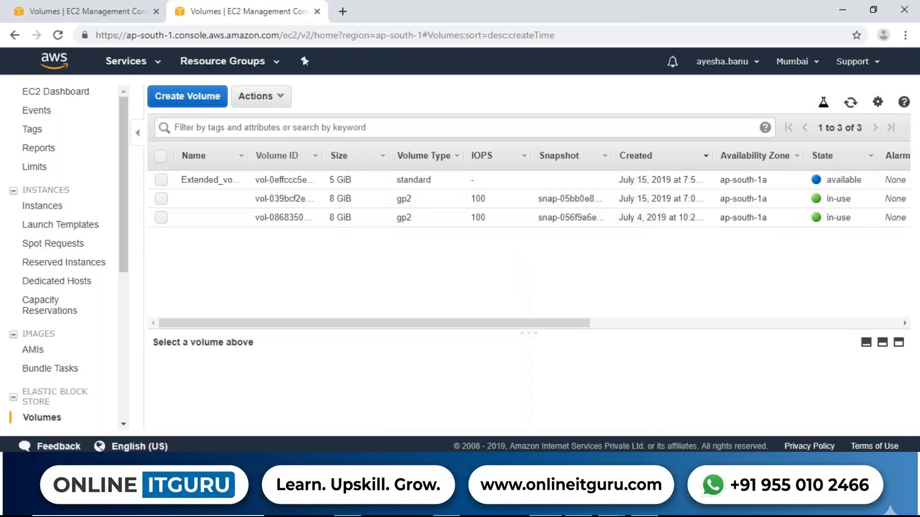
pyautogui.click(162, 180)
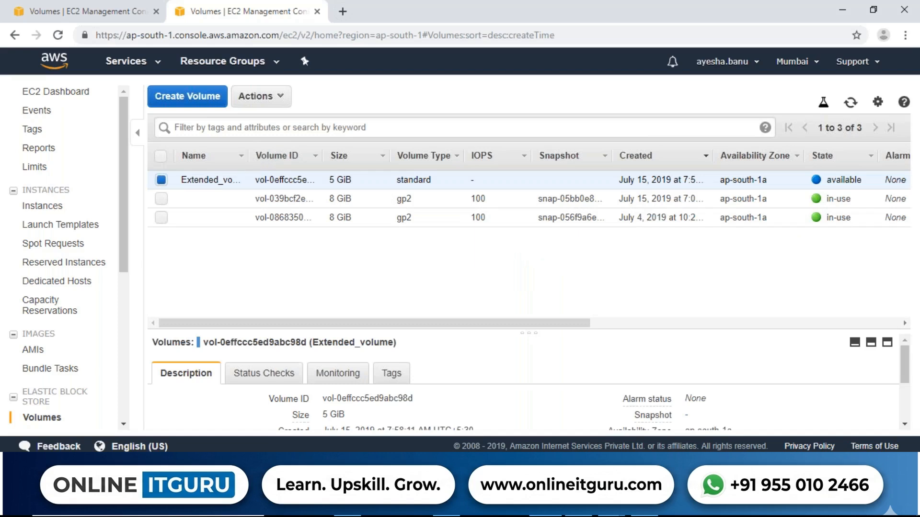
pyautogui.click(256, 96)
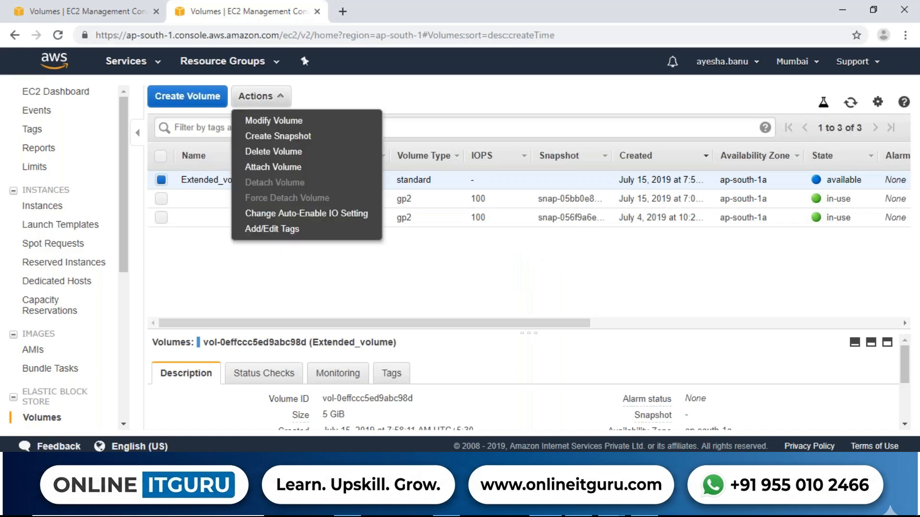
pyautogui.click(268, 168)
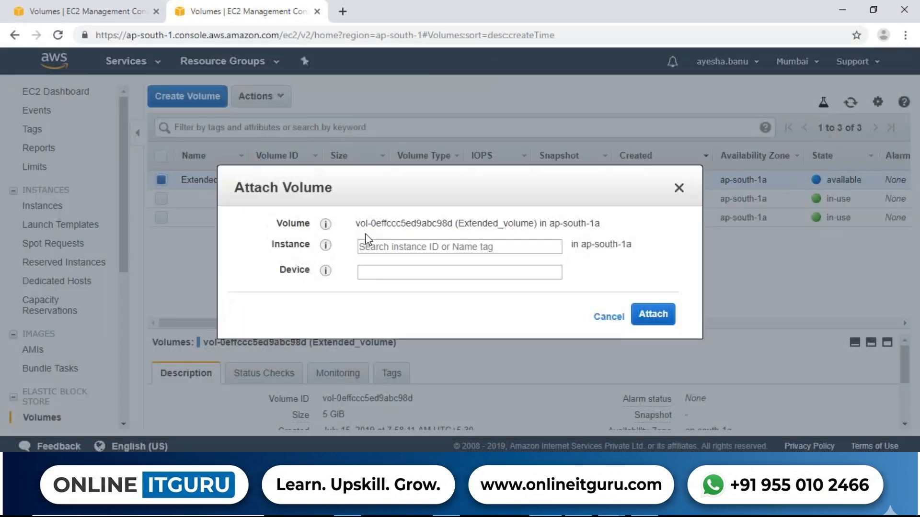
pyautogui.click(367, 246)
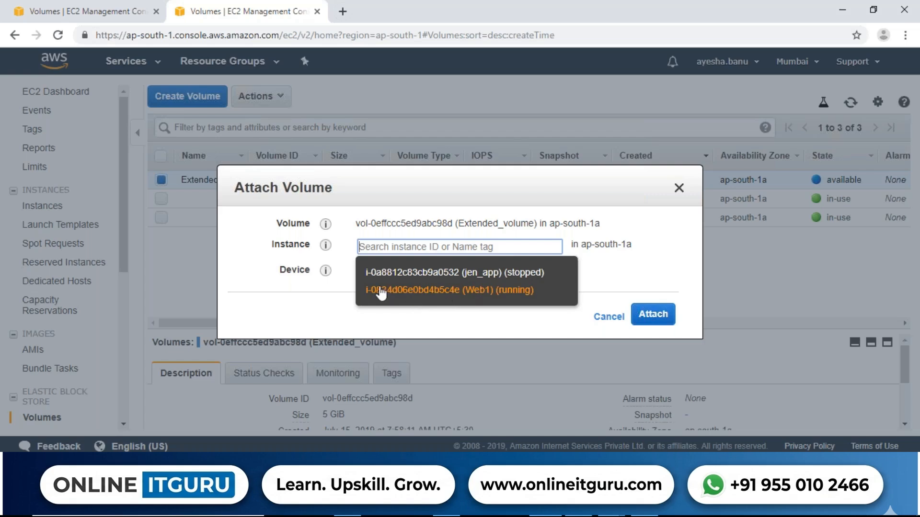
pyautogui.click(428, 291)
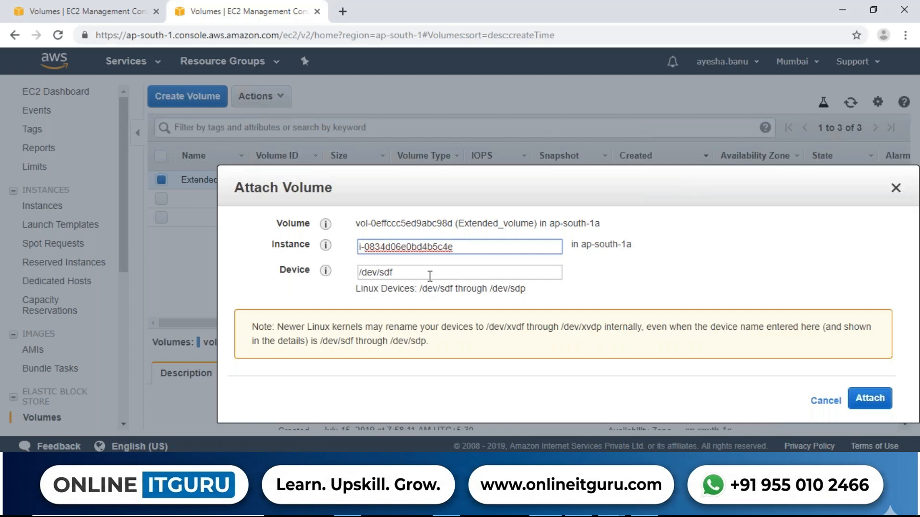
pyautogui.click(445, 272)
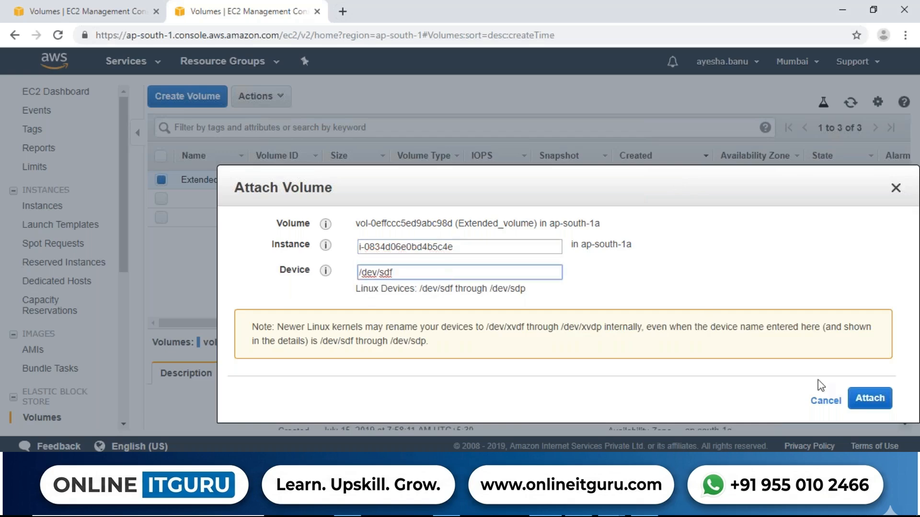
pyautogui.click(881, 406)
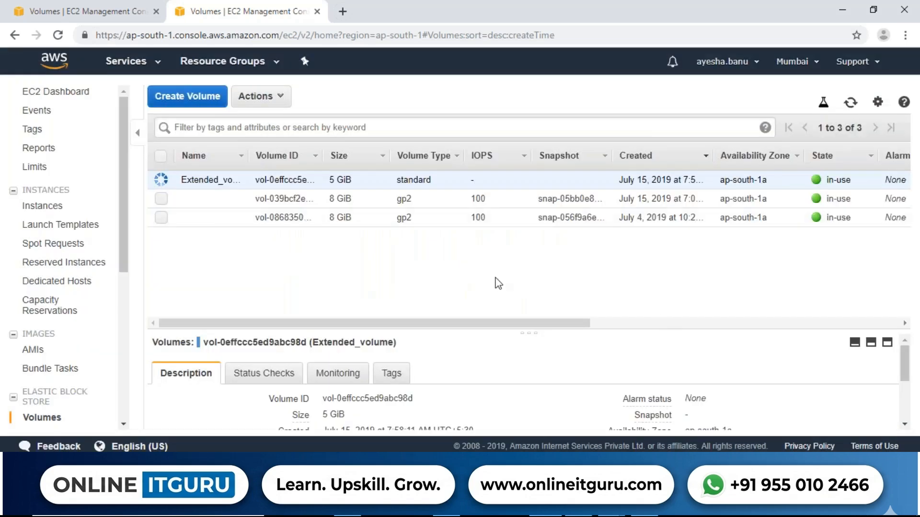
# - Refresh the volumes list and check the state of Extended_volume
pyautogui.click(851, 102)
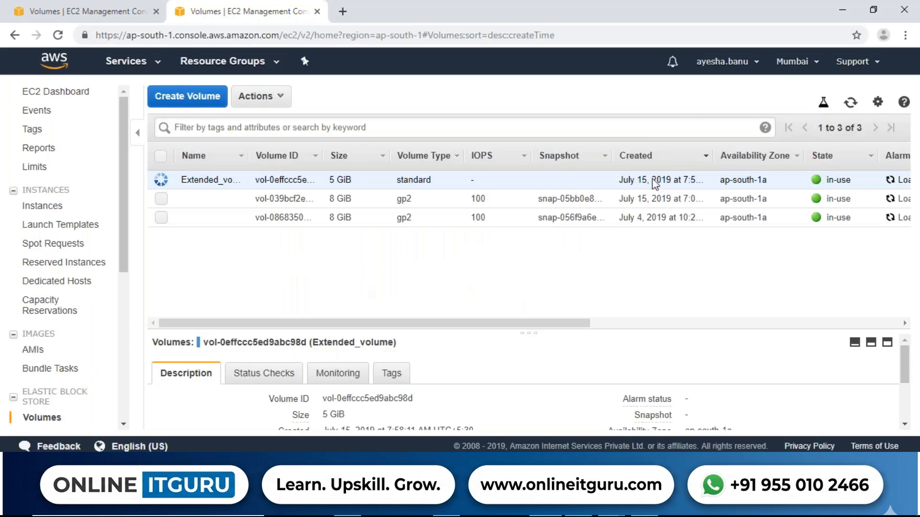
pyautogui.moveTo(579, 325); pyautogui.dragTo(514, 323)
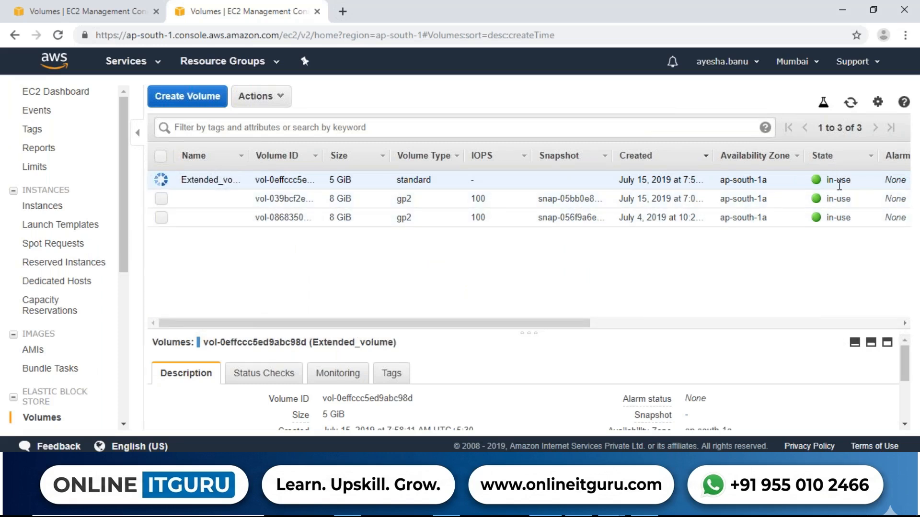
pyautogui.moveTo(861, 182); pyautogui.dragTo(820, 183)
pyautogui.click(679, 98)
pyautogui.click(849, 104)
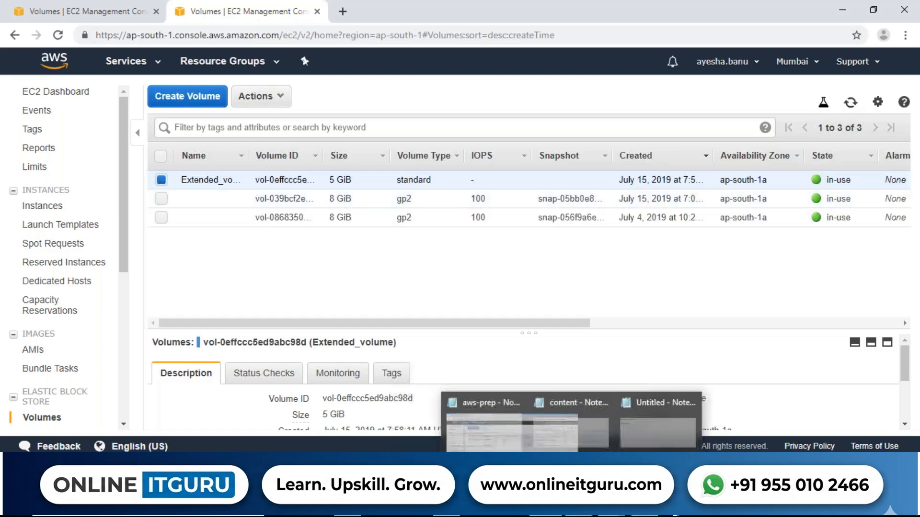
# - Return to the Web1 terminal session and run lsblk again to check for the attached 5 GiB disk
pyautogui.moveTo(644, 509)
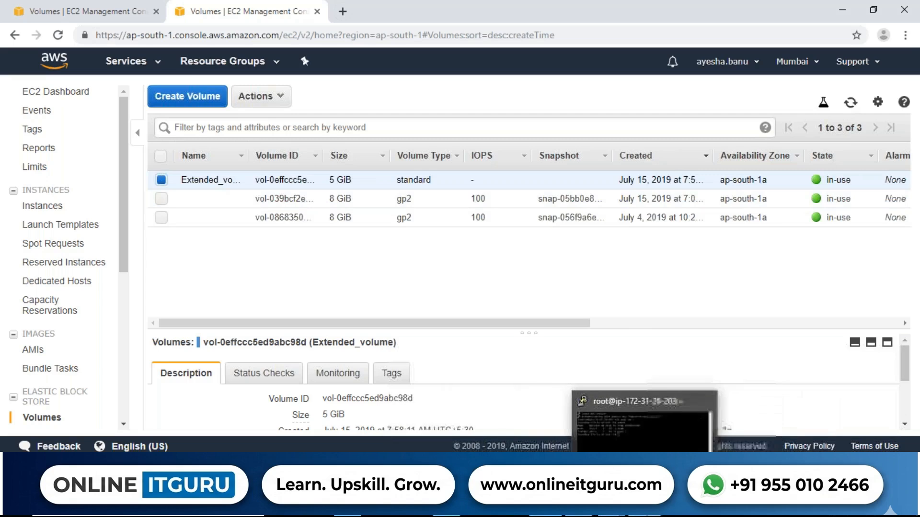
pyautogui.click(628, 435)
pyautogui.write('lsblk')
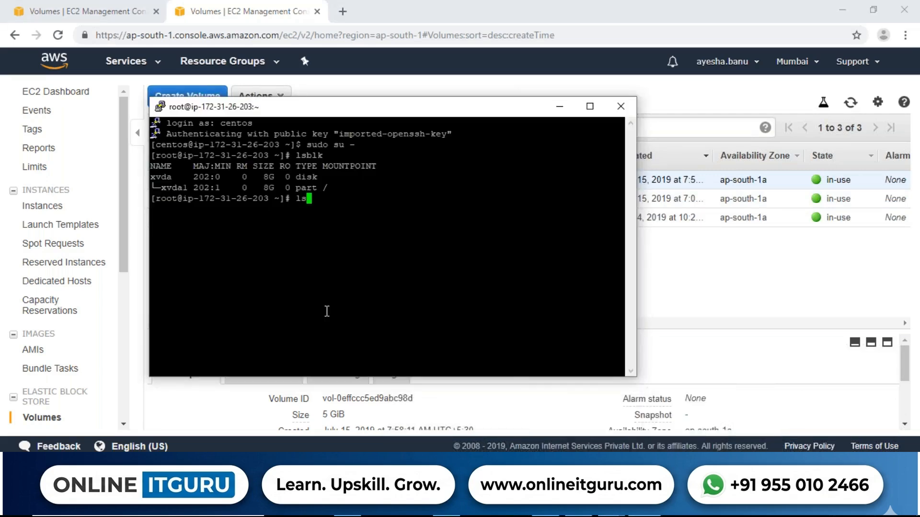
pyautogui.press('Return')
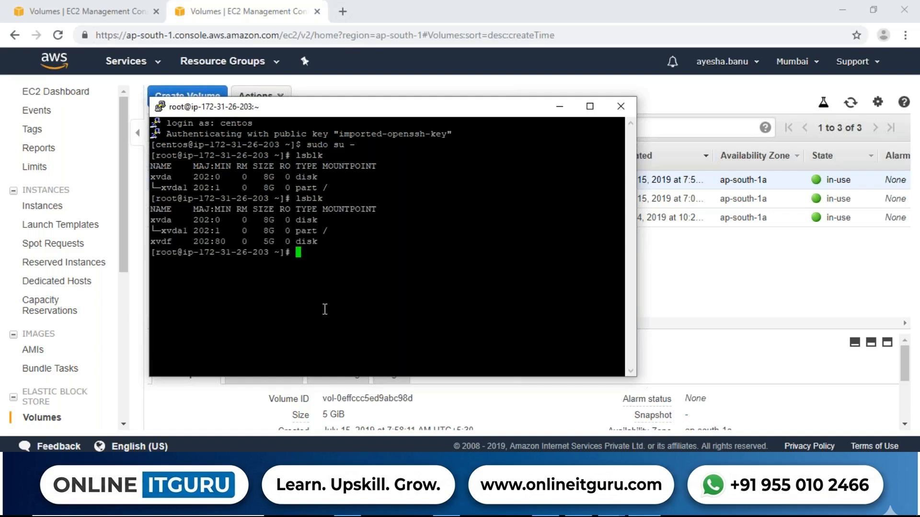
pyautogui.moveTo(156, 241); pyautogui.dragTo(323, 241)
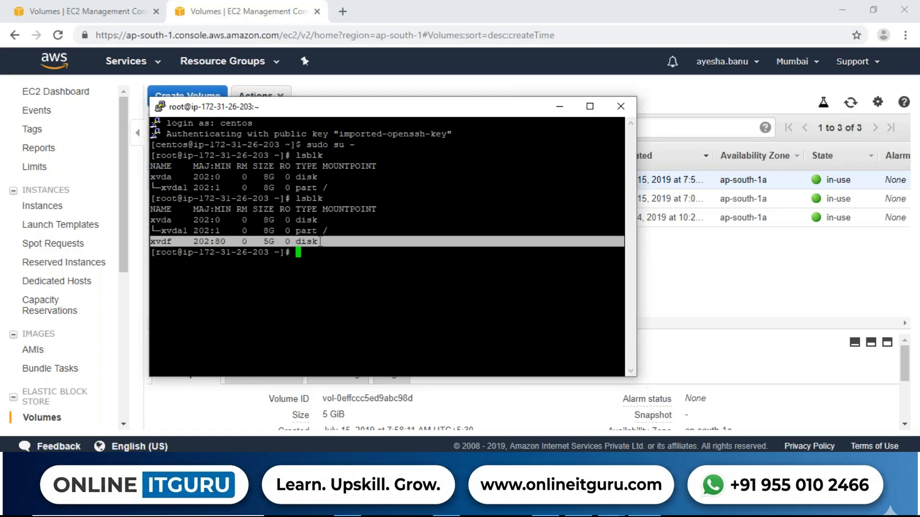
# - Enlarge the terminal window and format /dev/xvdf with an XFS file system using mkfs.xfs
pyautogui.moveTo(637, 187); pyautogui.dragTo(804, 186)
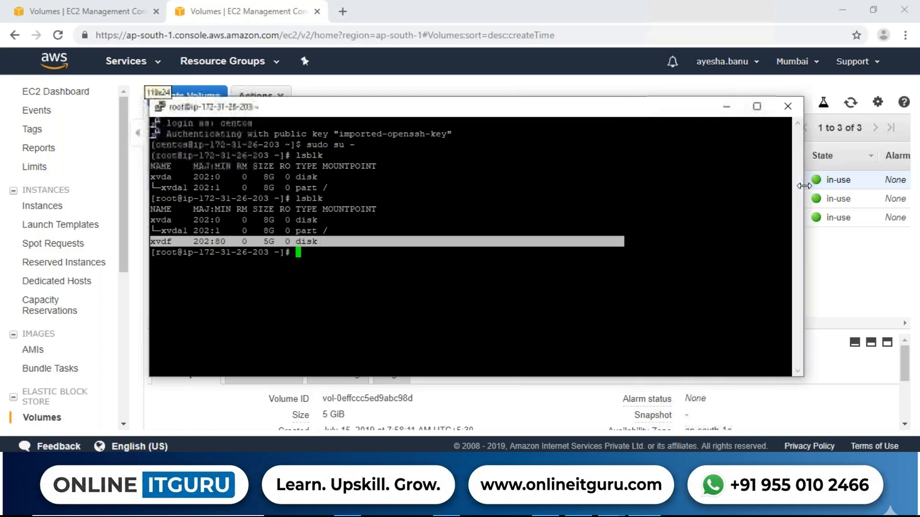
pyautogui.moveTo(505, 97); pyautogui.dragTo(504, 86)
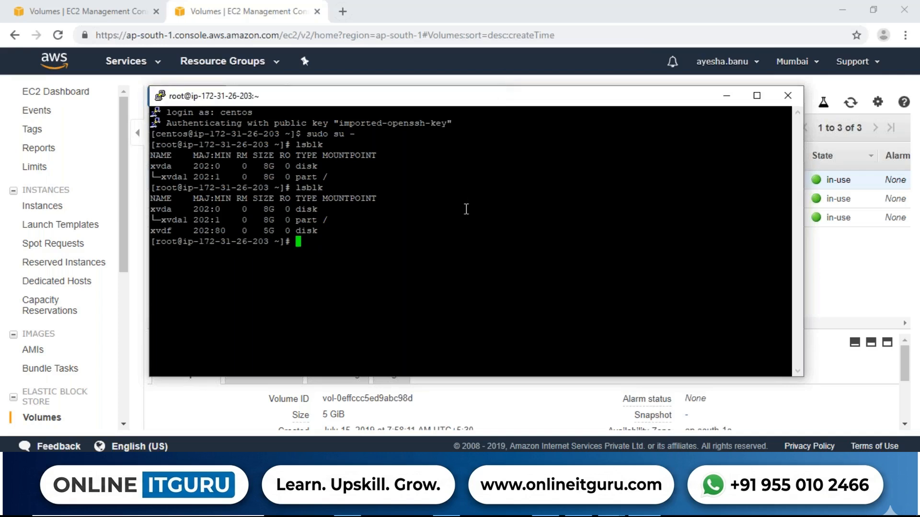
pyautogui.write('mkfs.xfs /dev/xvd')
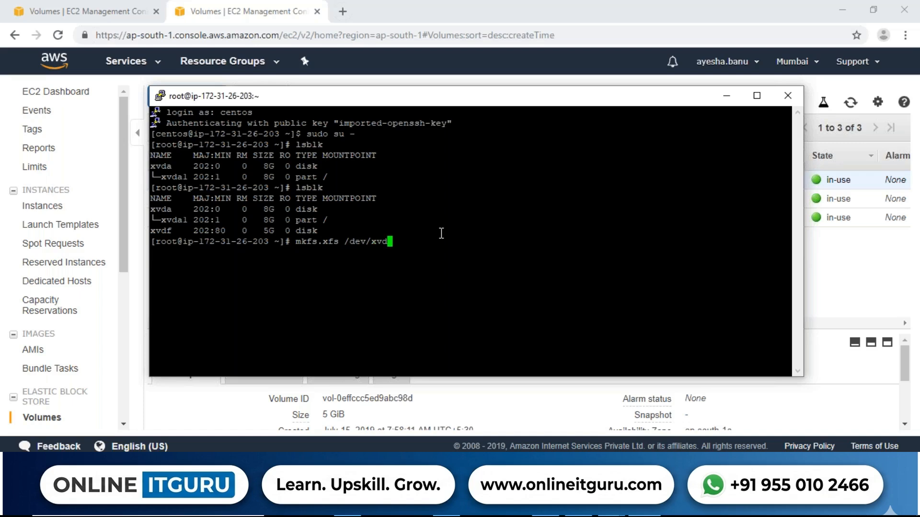
pyautogui.write('f')
pyautogui.press('Return')
# - Mount /dev/xvdf on /mnt and check the mounted file systems with df -h
pyautogui.write('mo')
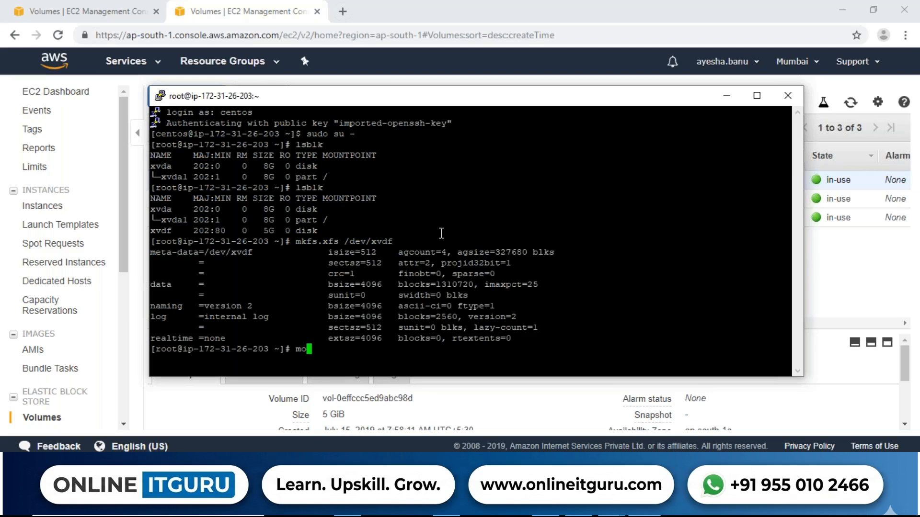
pyautogui.write('unt /dev/xvdf /mnt')
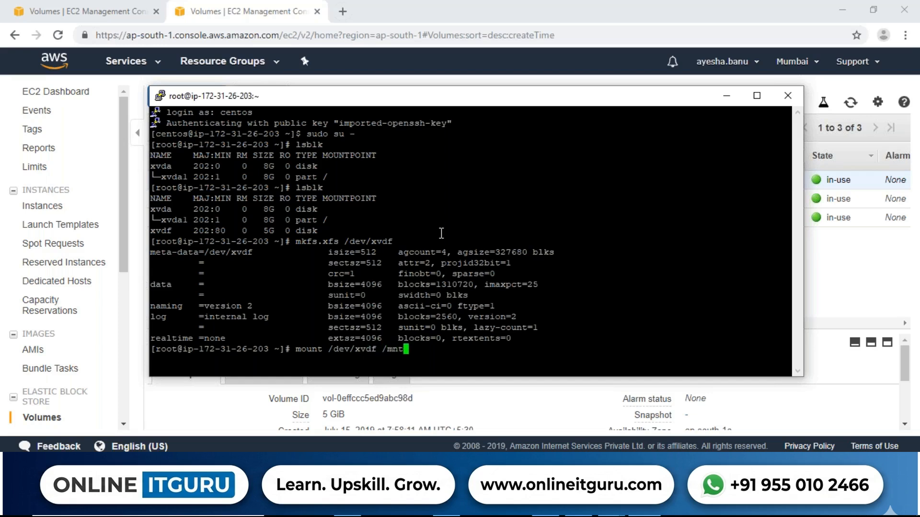
pyautogui.press('Return')
pyautogui.write('df -h')
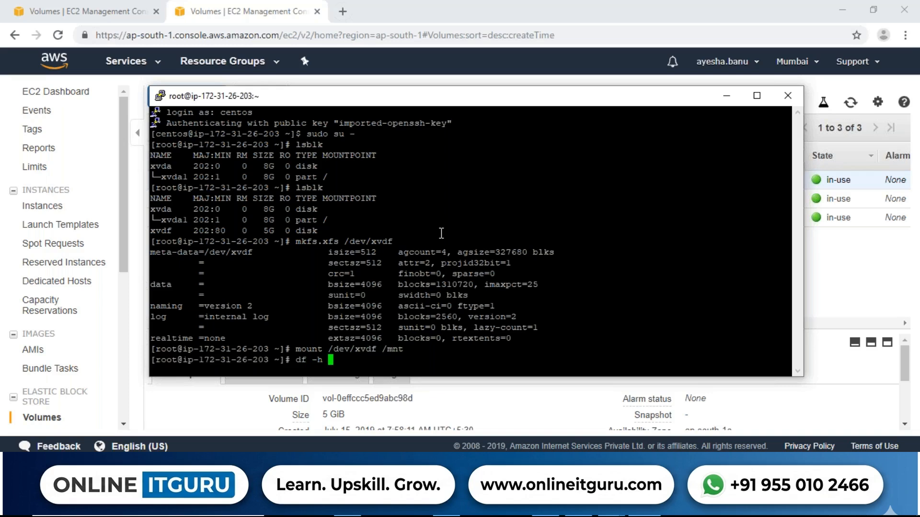
pyautogui.press('Return')
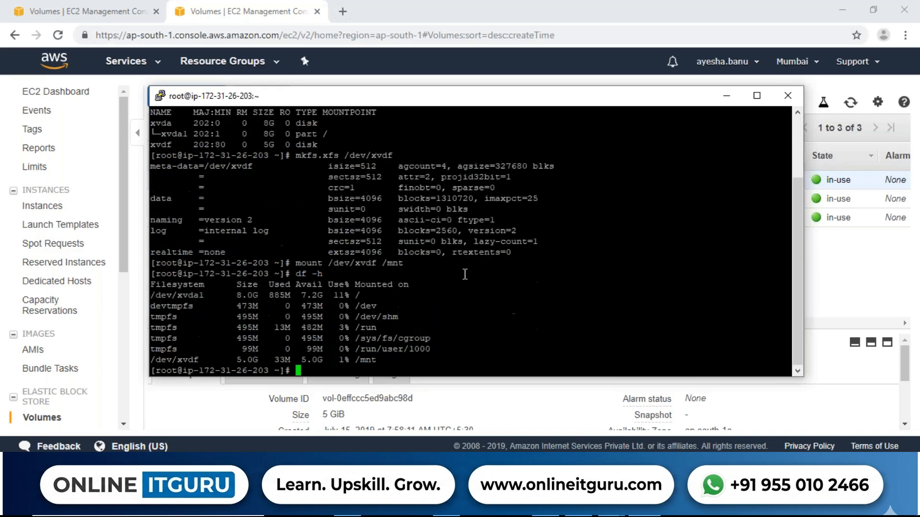
pyautogui.doubleClick(359, 359)
# - Change to the /mnt directory and create the empty files file1, file2 and file3 with touch
pyautogui.write('c')
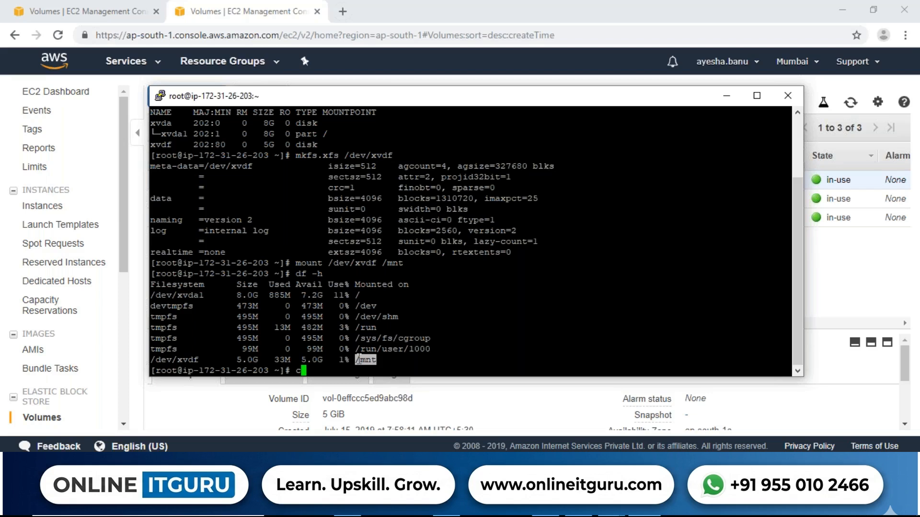
pyautogui.write('d /mnt')
pyautogui.press('Return')
pyautogui.write('touch ')
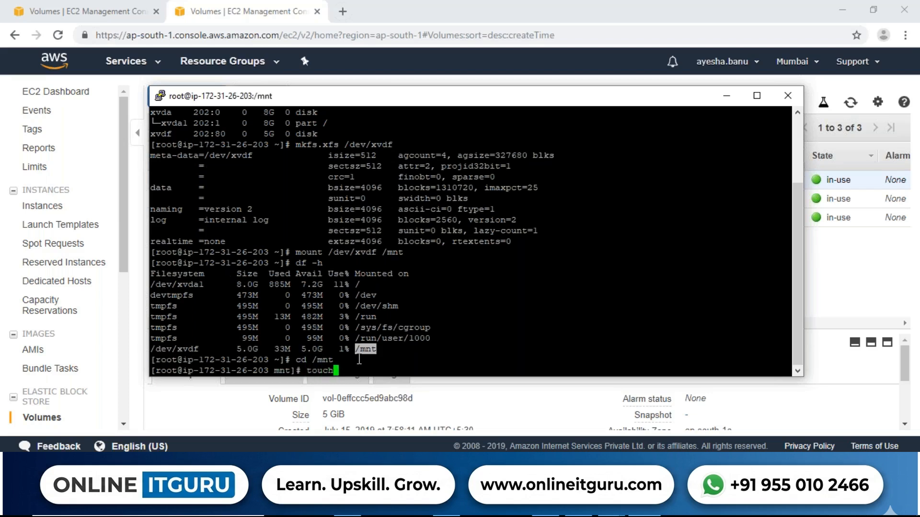
pyautogui.write('file1 file2 file2')
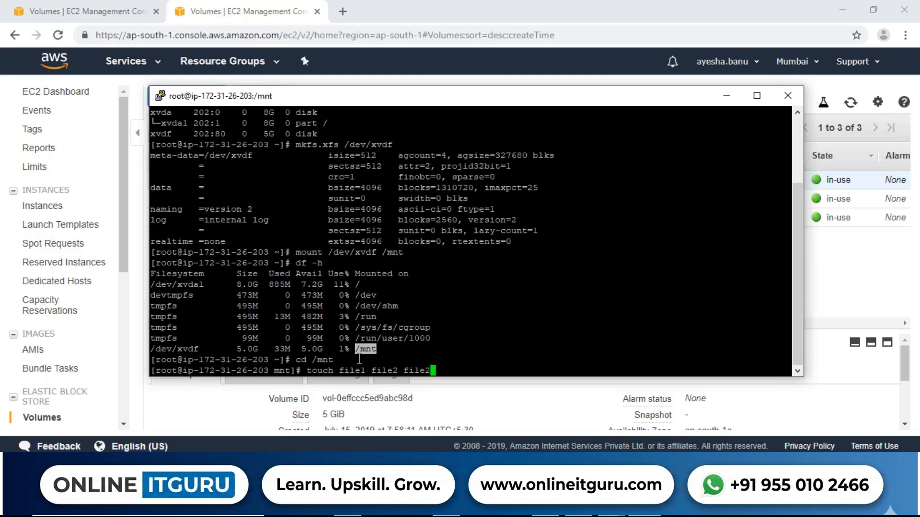
pyautogui.press('BackSpace')
pyautogui.write('3')
pyautogui.press('Return')
# - Write the text "This is file1 " into file1 using echo with output redirection
pyautogui.write('echo ""')
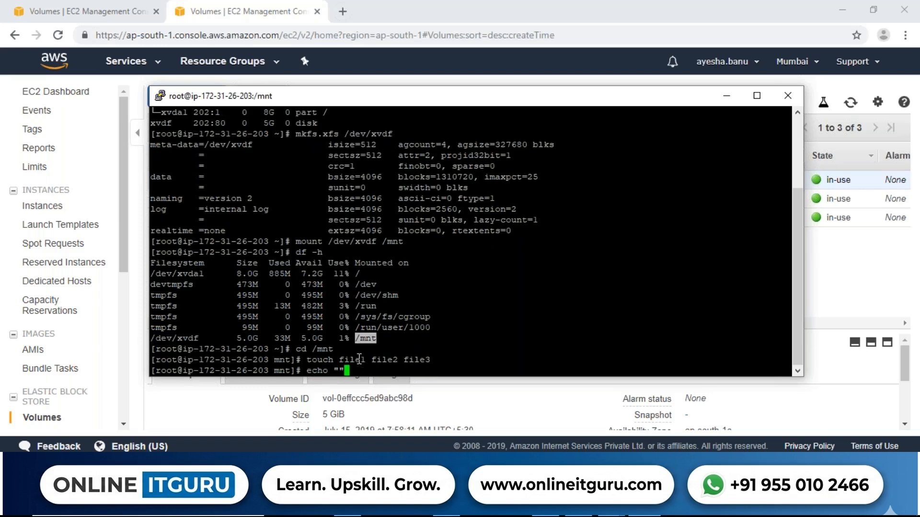
pyautogui.press('Left')
pyautogui.write('This is file1')
pyautogui.press('Right')
pyautogui.write('> file1')
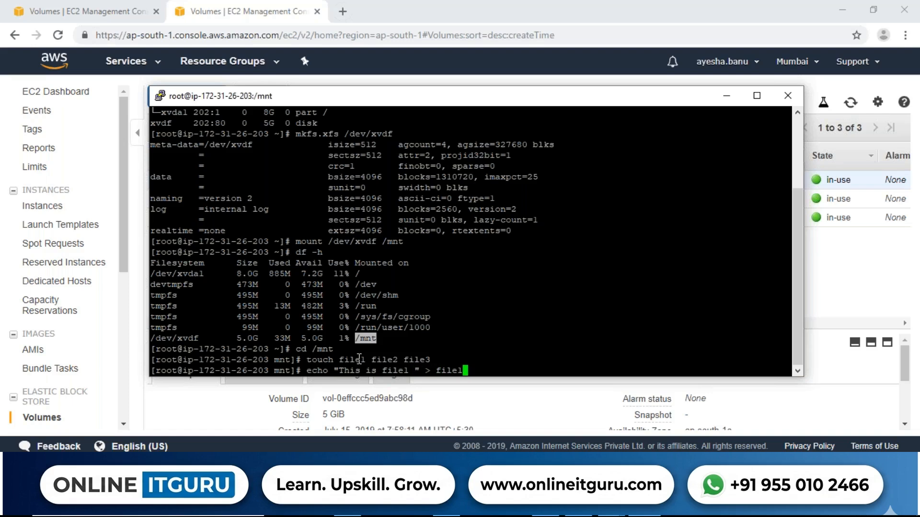
pyautogui.press('Return')
# - Check the block devices with lsblk and the mounted file systems with df -h
pyautogui.write('lsblk')
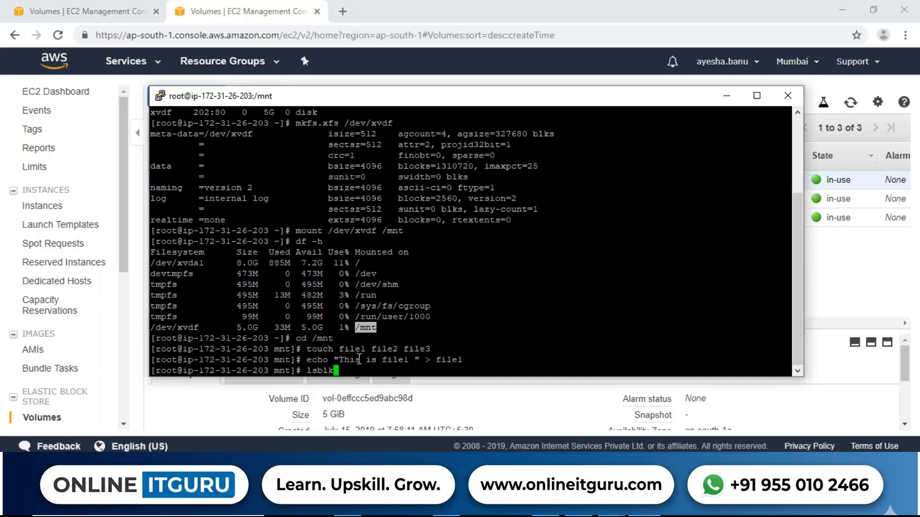
pyautogui.press('Return')
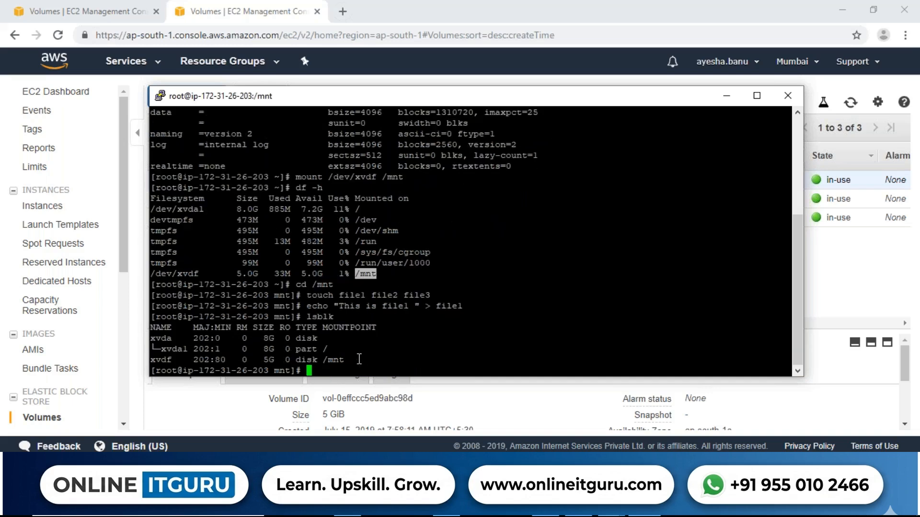
pyautogui.write('df -h')
pyautogui.press('Return')
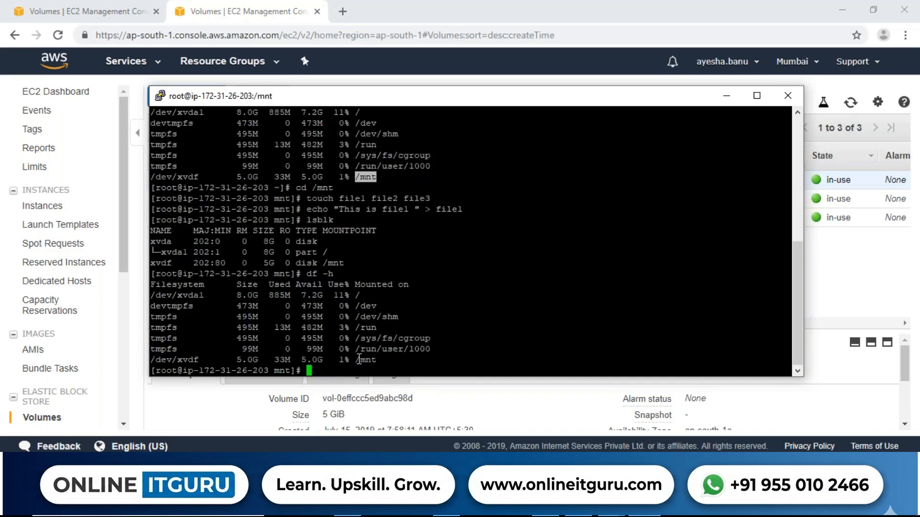
# - Return to the home directory and unmount /mnt with umount
pyautogui.write('cd')
pyautogui.press('Return')
pyautogui.write('umoun')
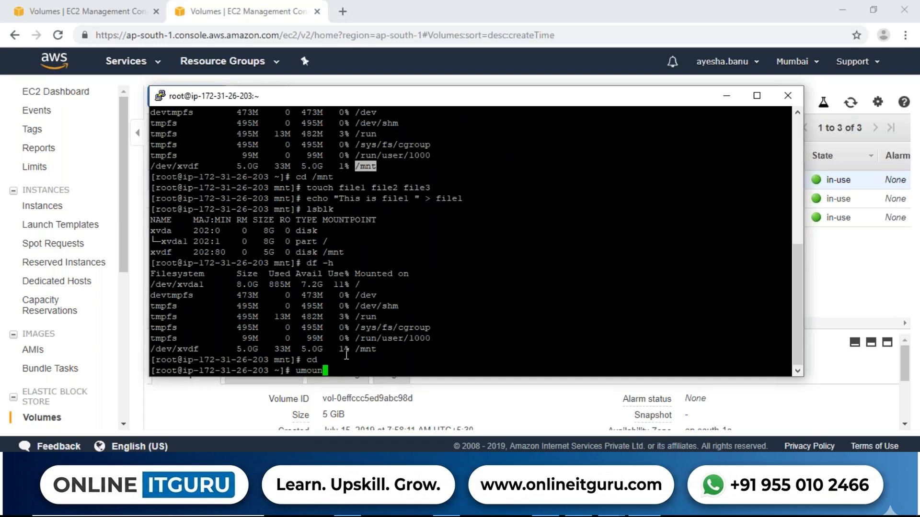
pyautogui.write('t /mnt')
pyautogui.press('Return')
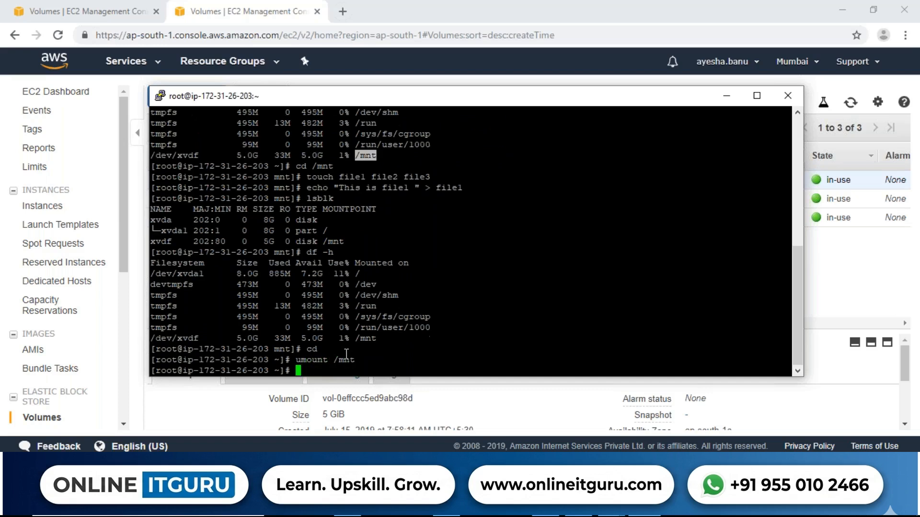
# - Minimize the terminal, detach Extended_volume from its instance in the EC2 console, and refresh the volume list to check its state
pyautogui.click(726, 96)
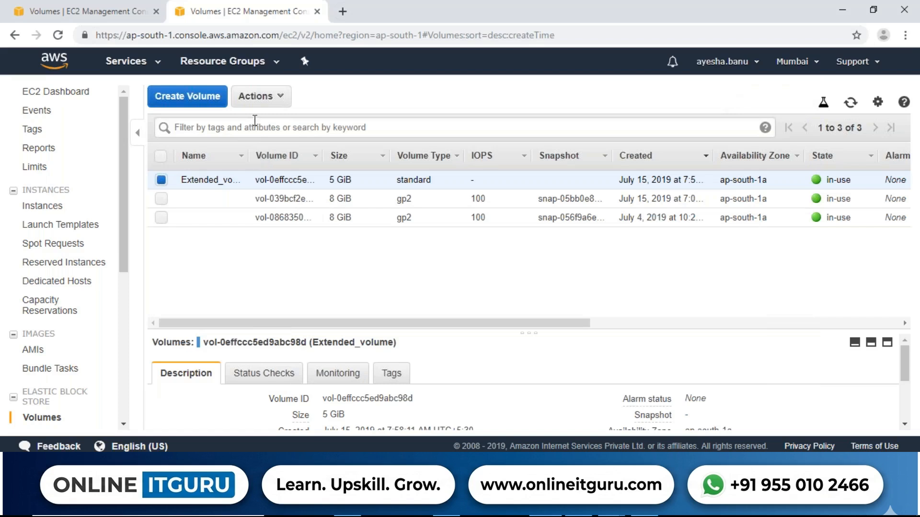
pyautogui.click(256, 96)
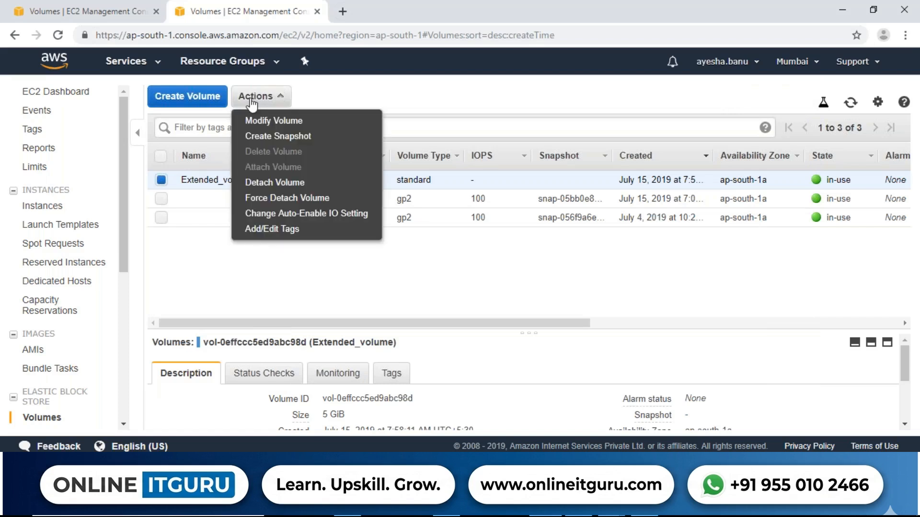
pyautogui.click(264, 187)
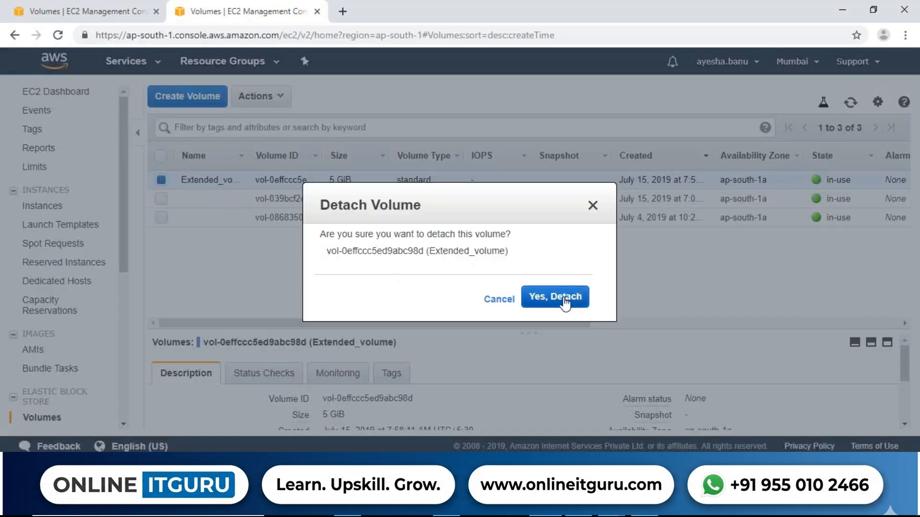
pyautogui.click(561, 299)
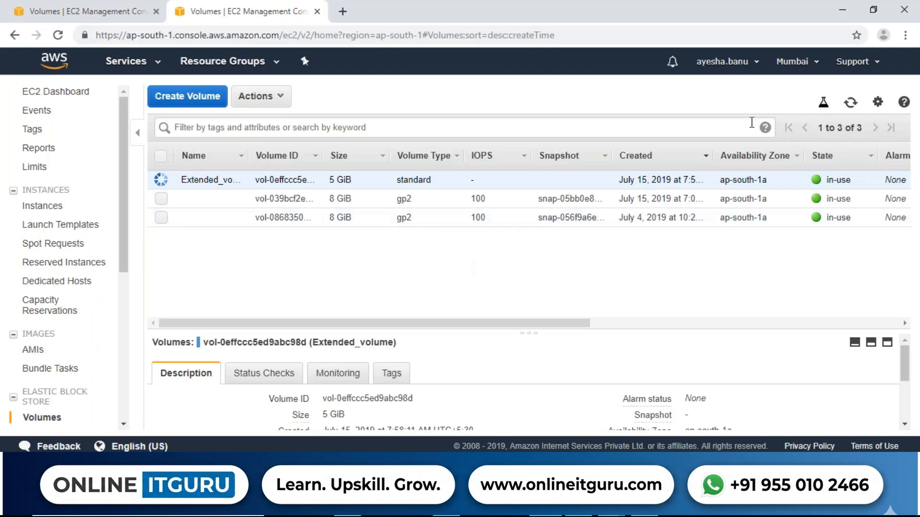
pyautogui.click(848, 104)
pyautogui.moveTo(352, 327); pyautogui.dragTo(465, 324)
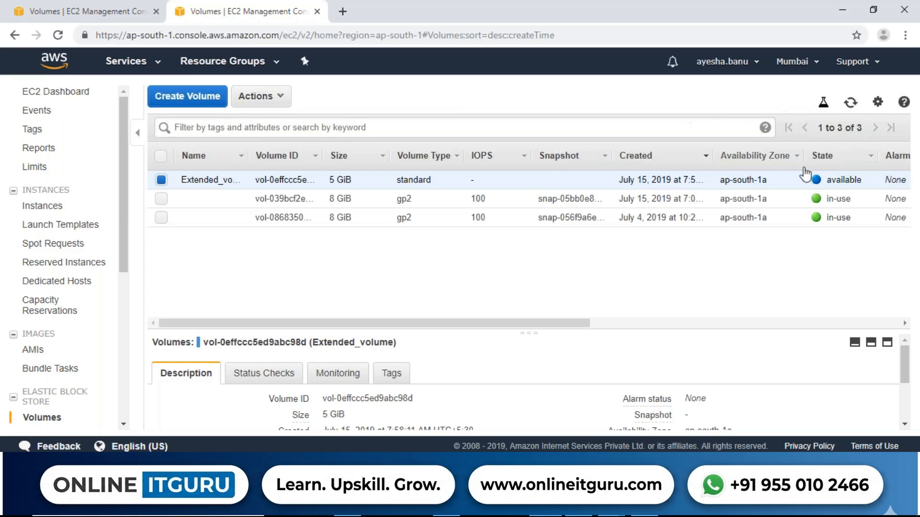
pyautogui.moveTo(872, 186); pyautogui.dragTo(823, 184)
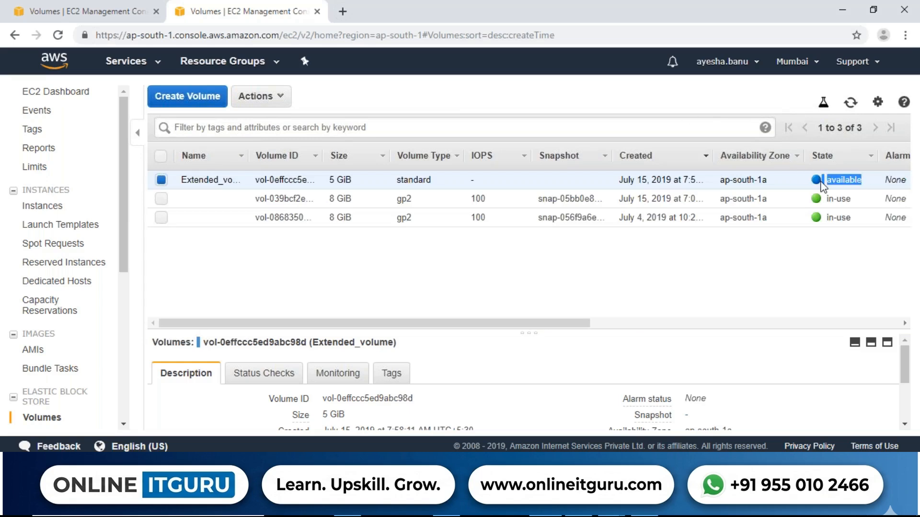
pyautogui.click(433, 274)
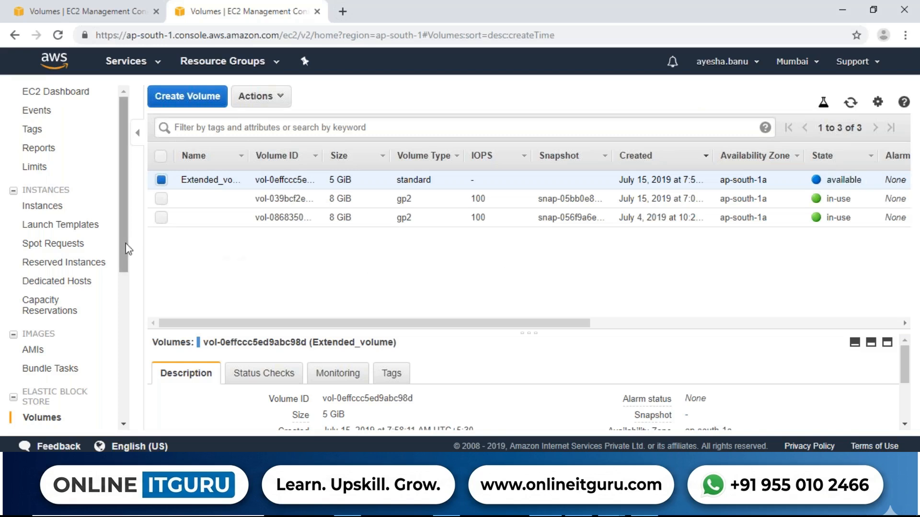
# - Start the stopped jen_app instance from the instance list and refresh its status
pyautogui.click(43, 206)
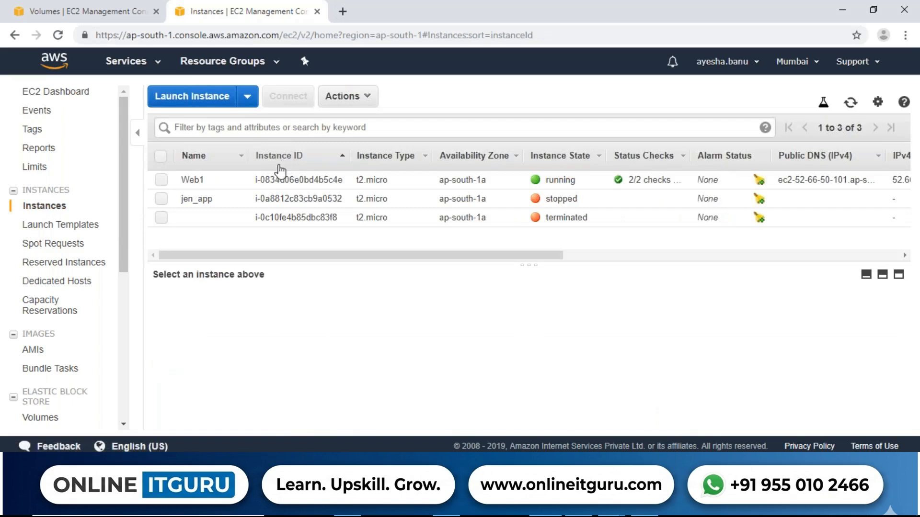
pyautogui.click(162, 200)
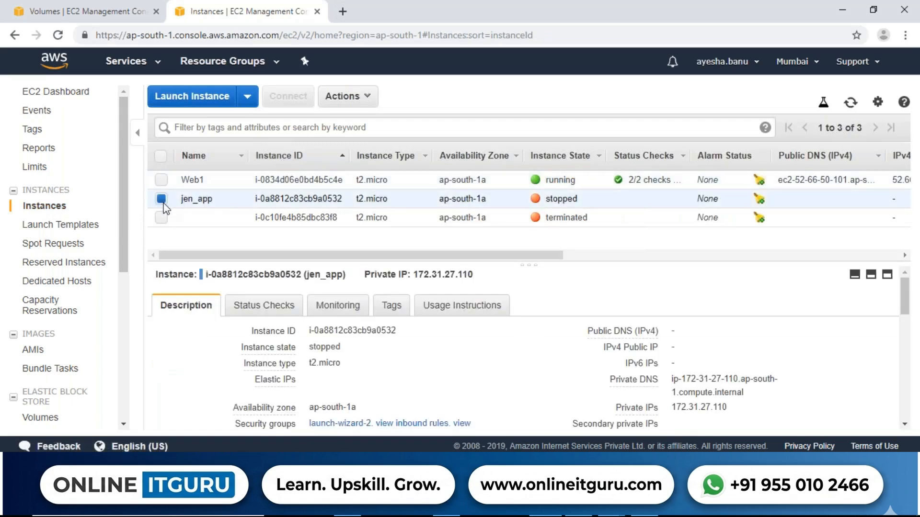
pyautogui.click(364, 98)
pyautogui.moveTo(369, 188)
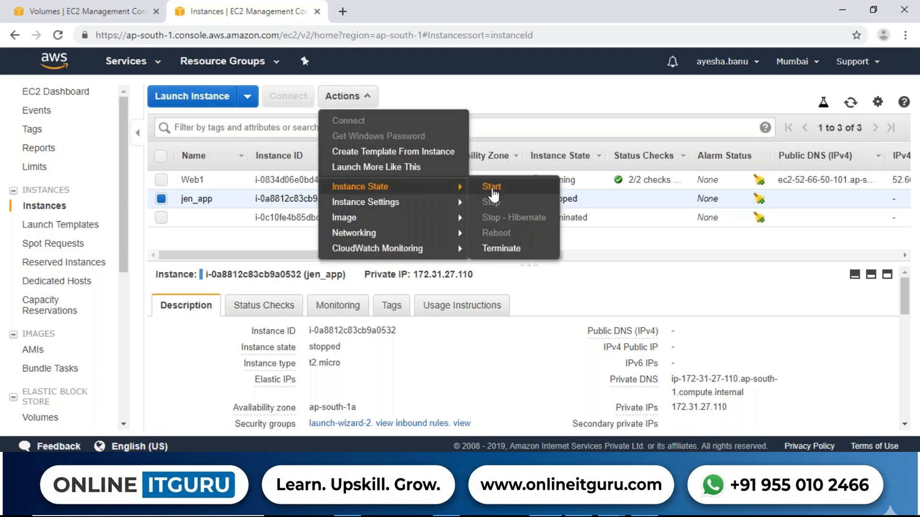
pyautogui.click(491, 188)
pyautogui.click(558, 300)
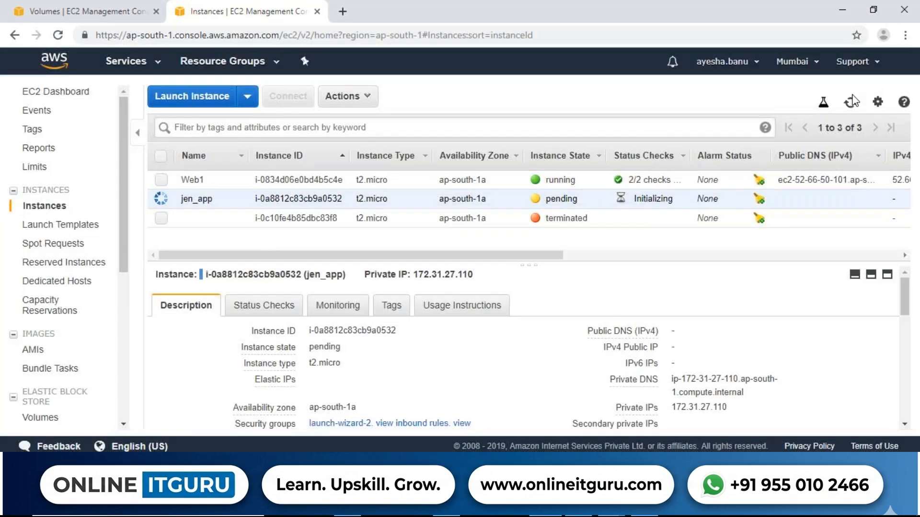
pyautogui.click(851, 102)
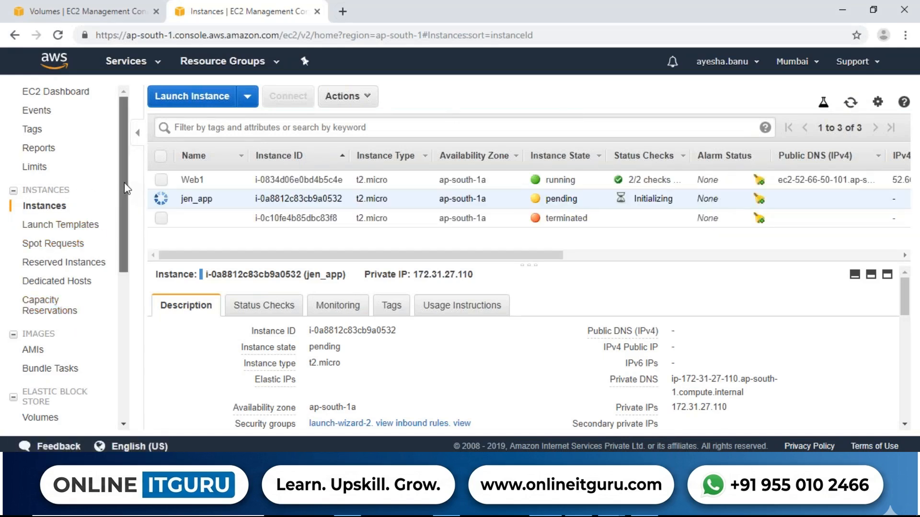
# - Begin attaching the 5 GiB Extended_volume and choose the jen_app instance as the target
pyautogui.scroll(-3, 123, 206)
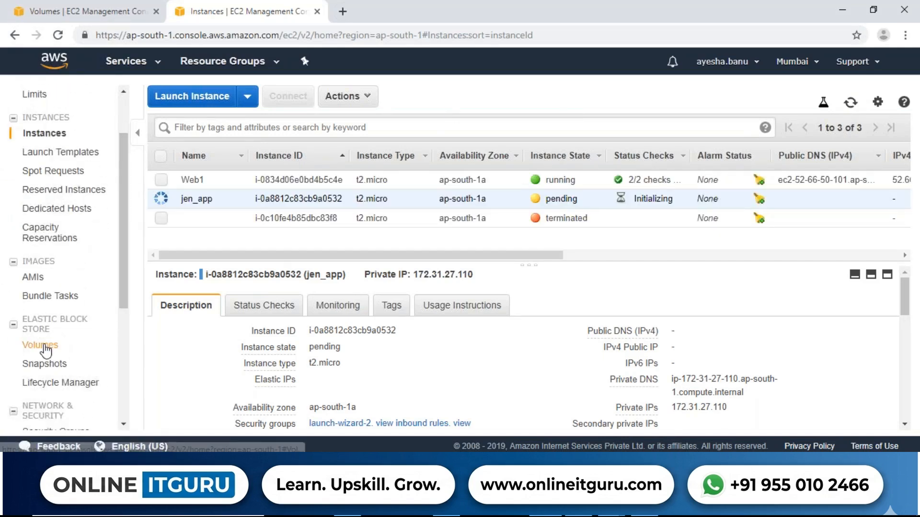
pyautogui.click(46, 346)
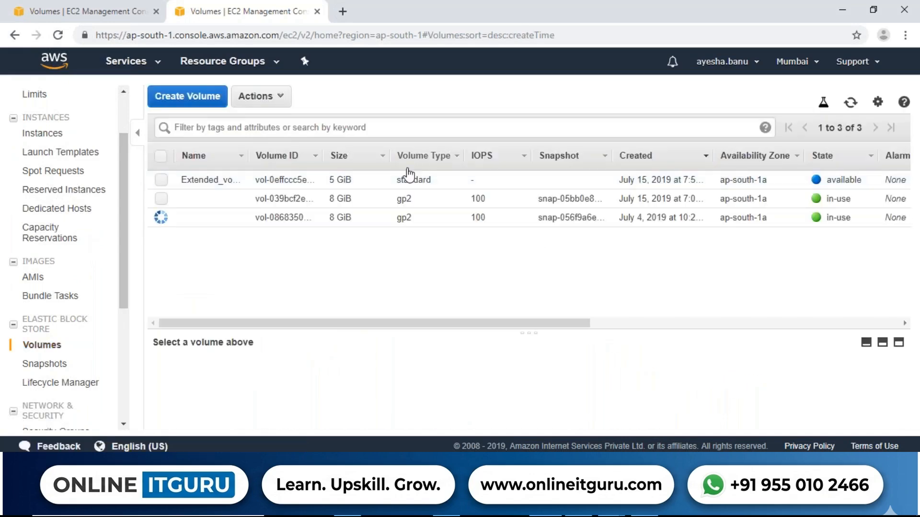
pyautogui.click(162, 180)
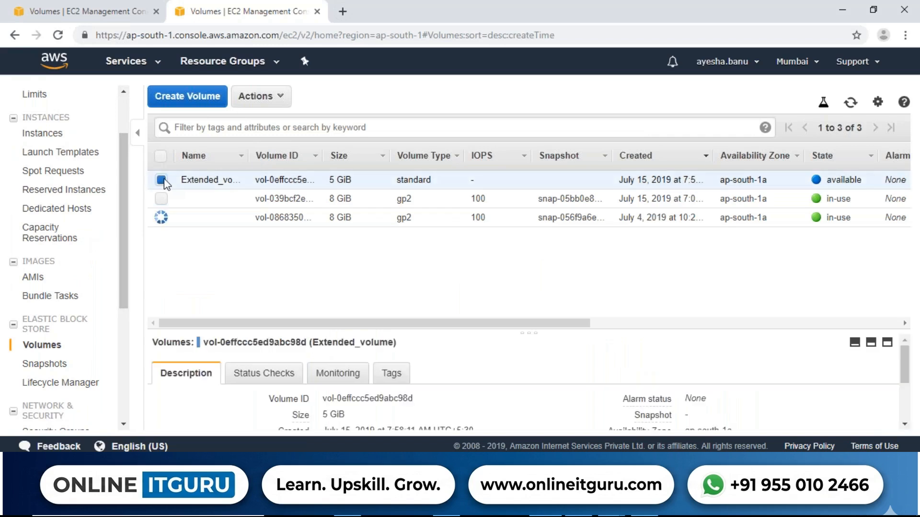
pyautogui.click(263, 98)
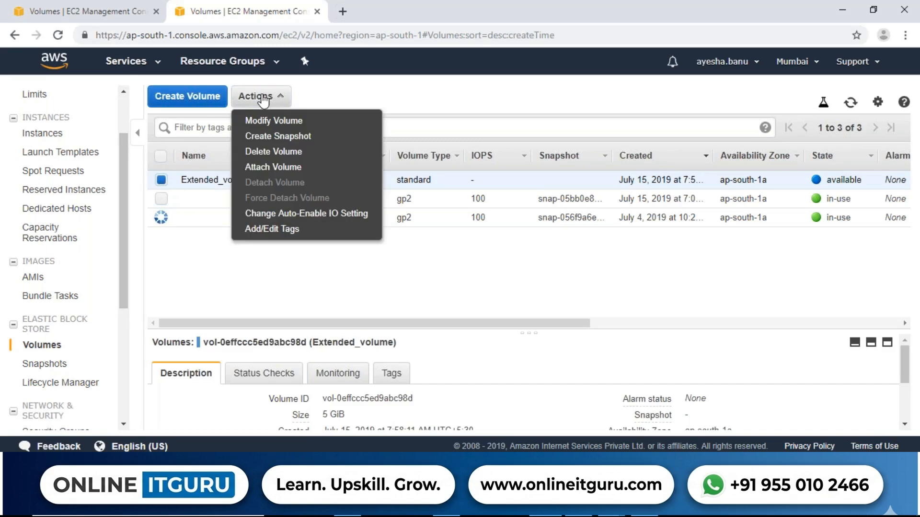
pyautogui.click(269, 169)
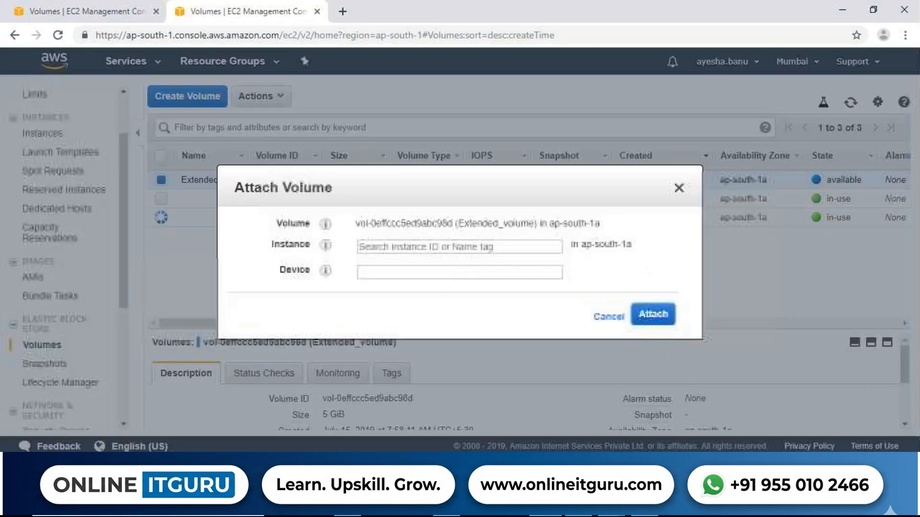
pyautogui.click(415, 244)
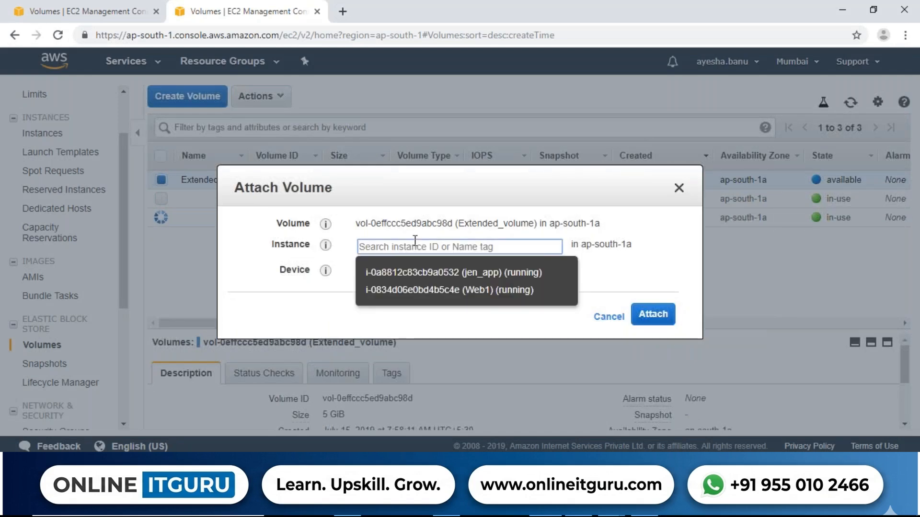
pyautogui.click(415, 272)
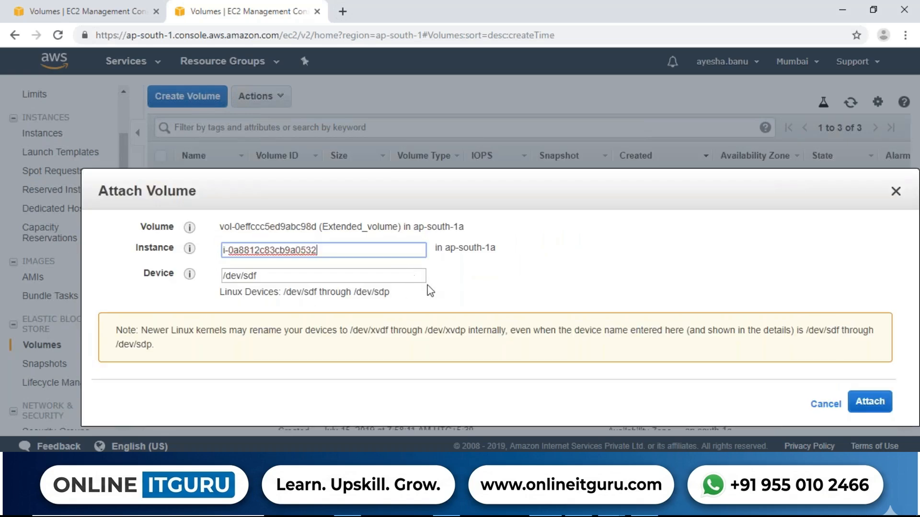
# - Move the Attach Volume dialog clear of the volume list so the rows behind it can be viewed
pyautogui.click(820, 405)
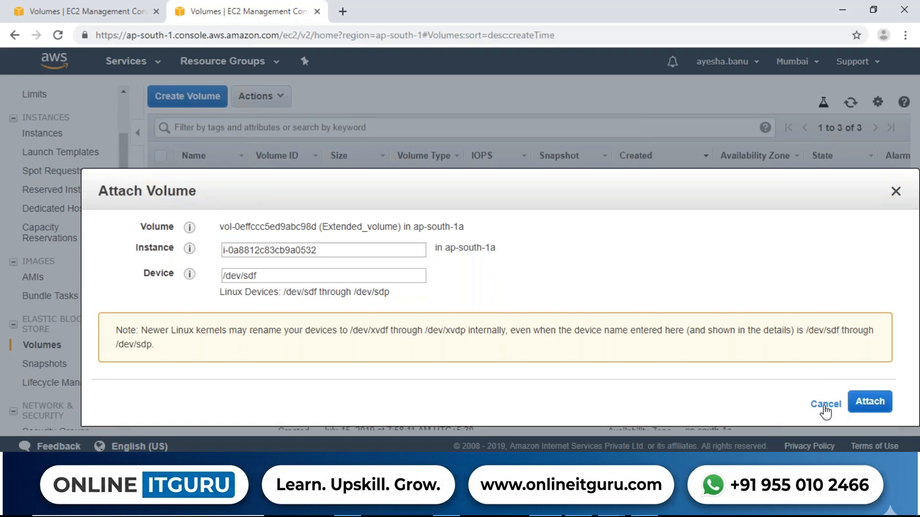
pyautogui.moveTo(895, 191); pyautogui.dragTo(650, 194)
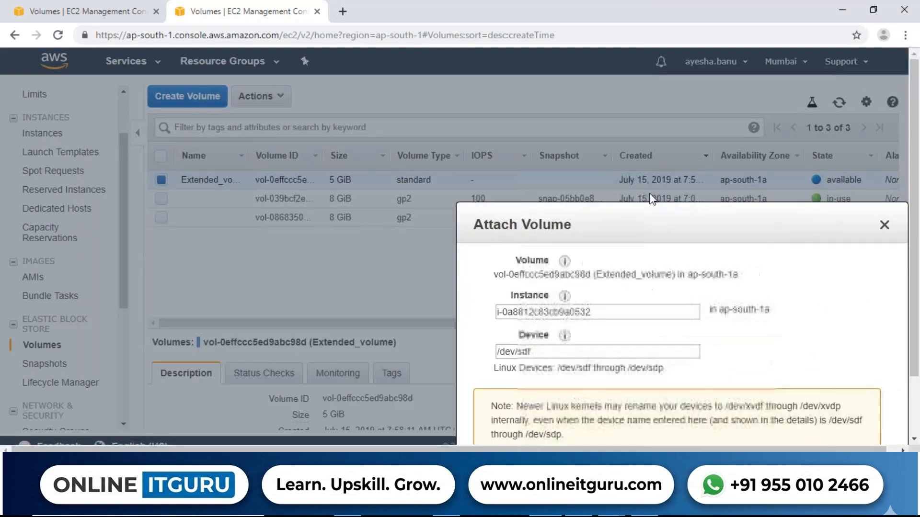
pyautogui.moveTo(826, 233); pyautogui.dragTo(469, 178)
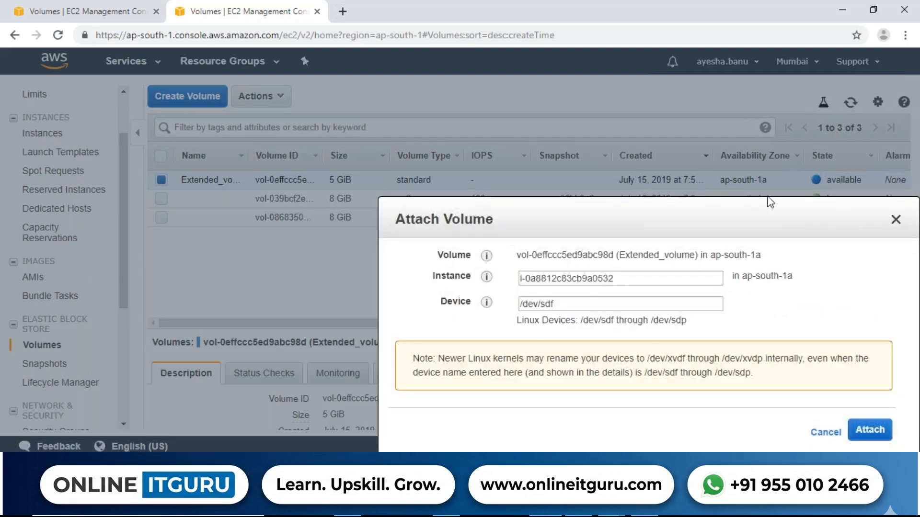
pyautogui.moveTo(754, 218); pyautogui.dragTo(671, 199)
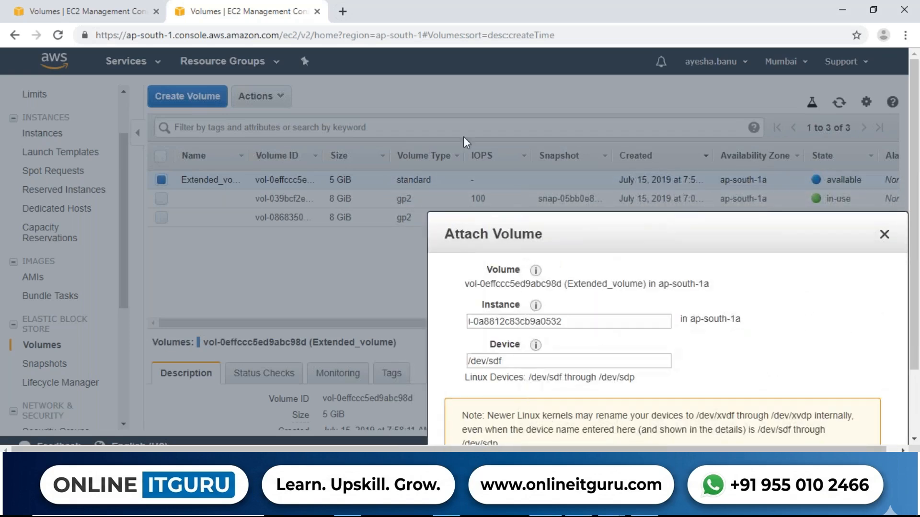
pyautogui.moveTo(535, 202); pyautogui.dragTo(683, 241)
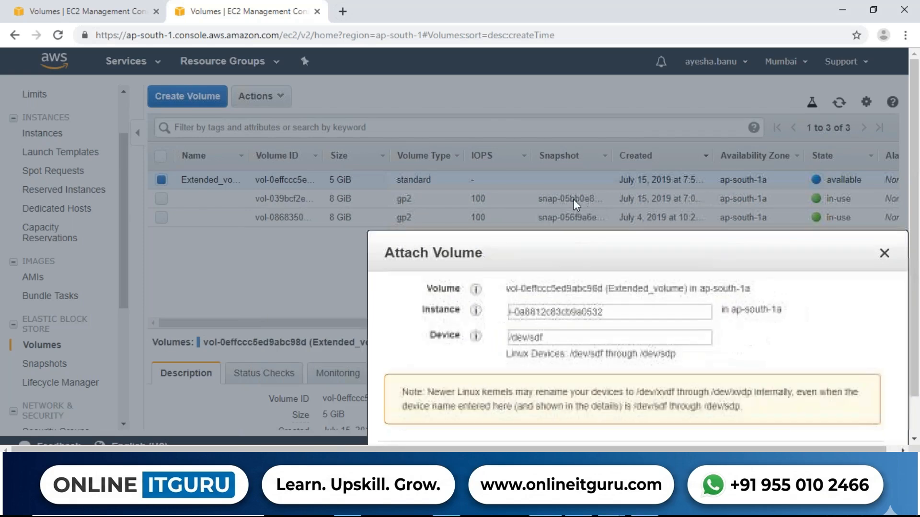
pyautogui.moveTo(645, 200); pyautogui.dragTo(395, 286)
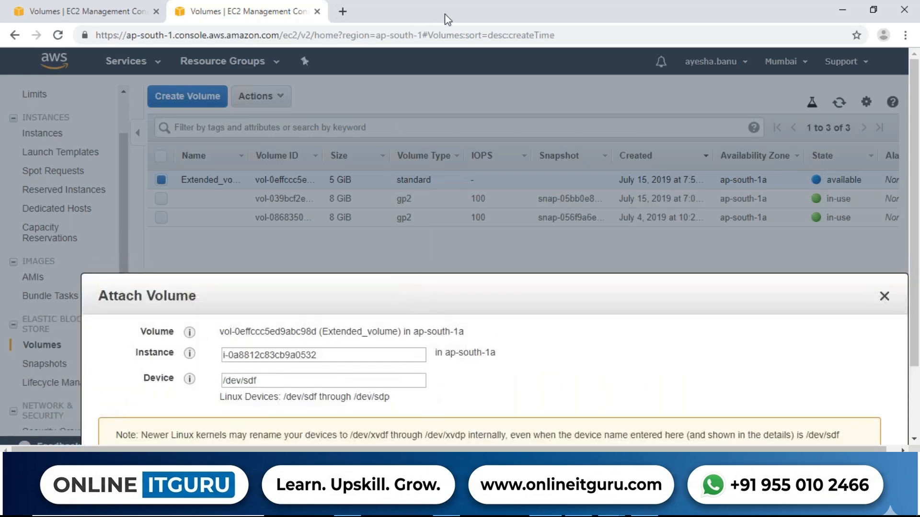